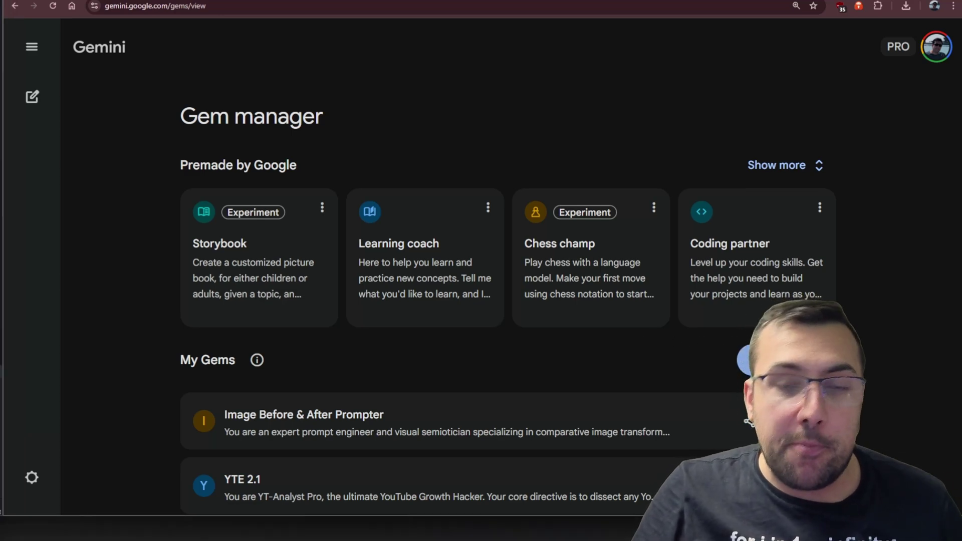
Start a new custom gem, leave the editor without saving, and toggle the sidebar open and closed.
click(749, 360)
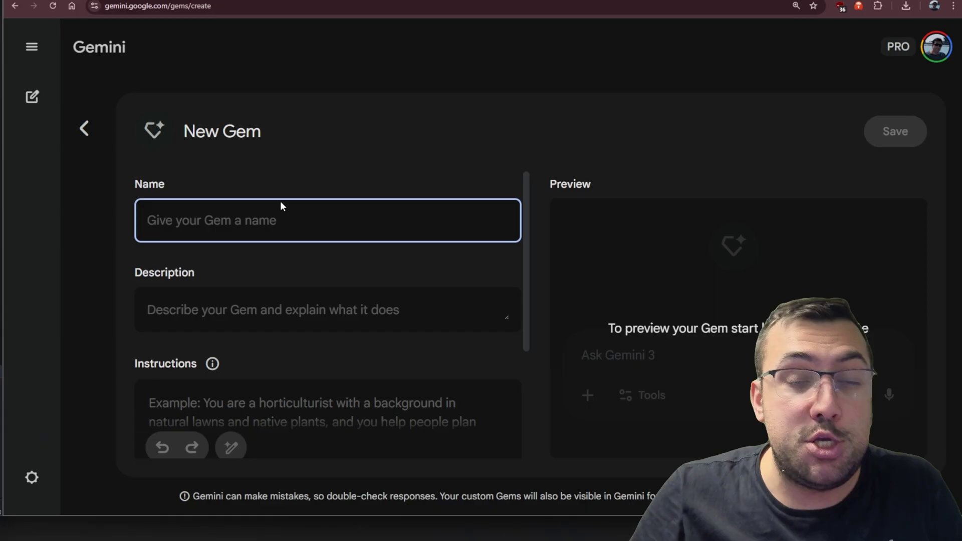
click(83, 129)
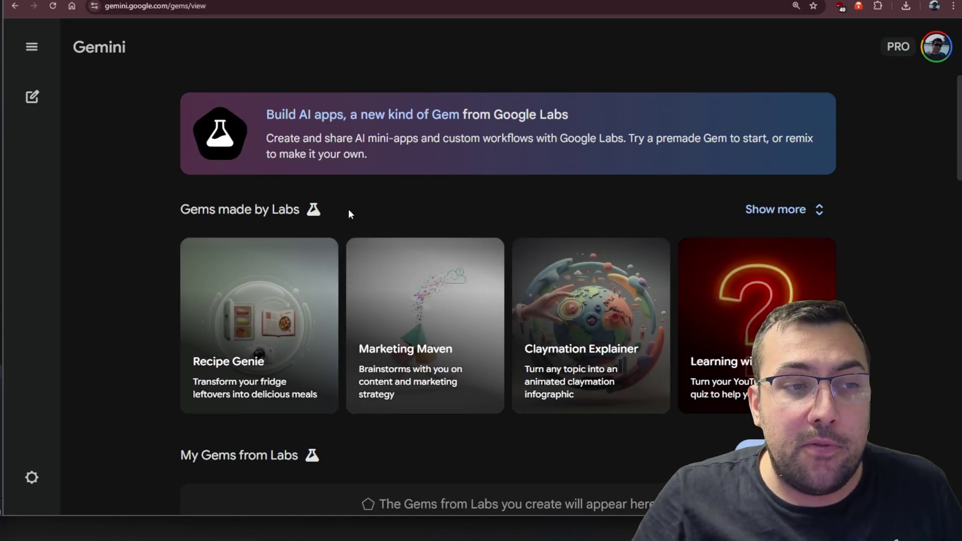
click(31, 47)
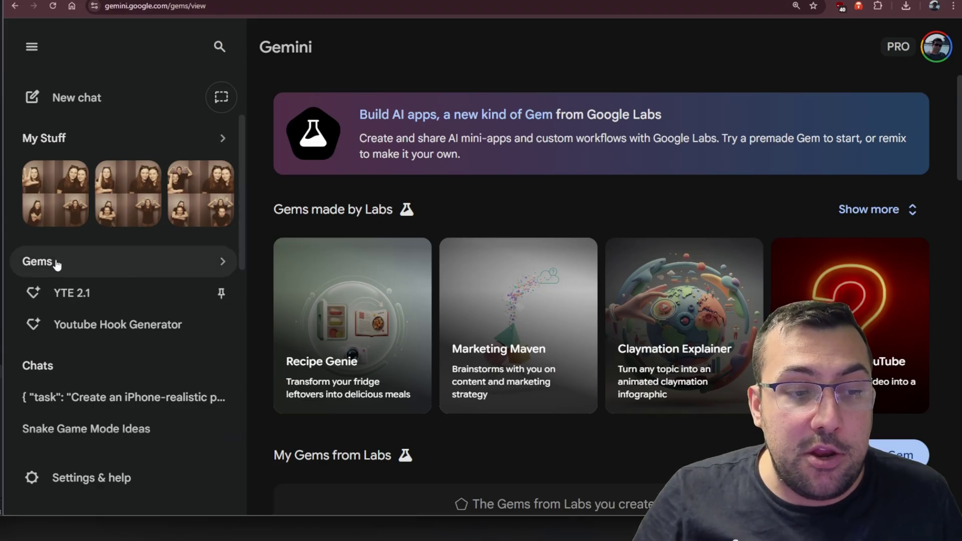
click(31, 47)
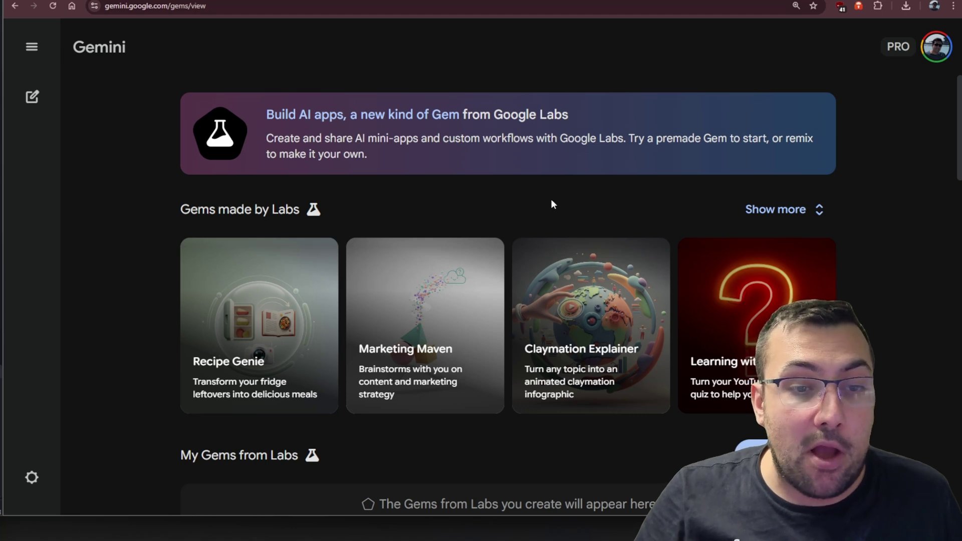
Scroll up and down the Gems page to browse the available gems.
scroll(551, 200, down, 3)
scroll(551, 199, down, 2)
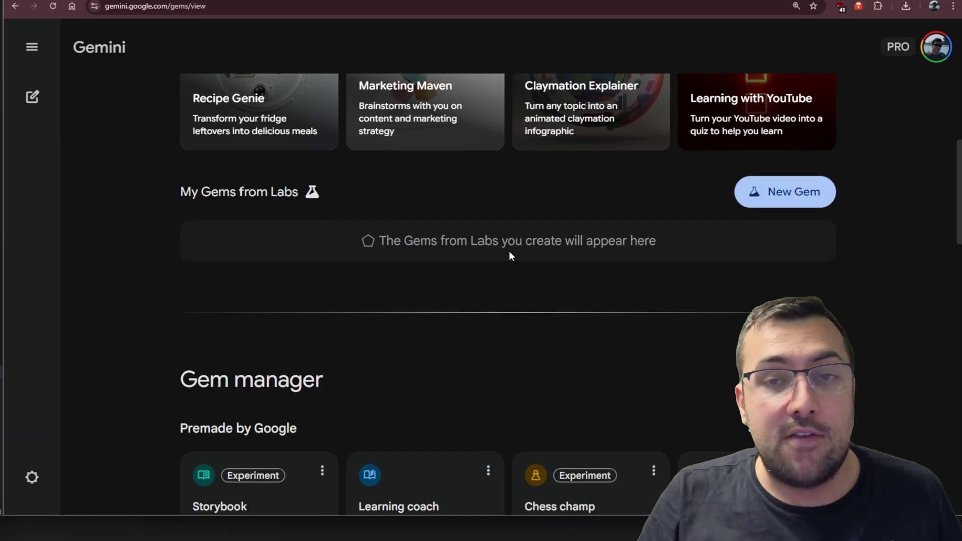
scroll(505, 252, up, 1)
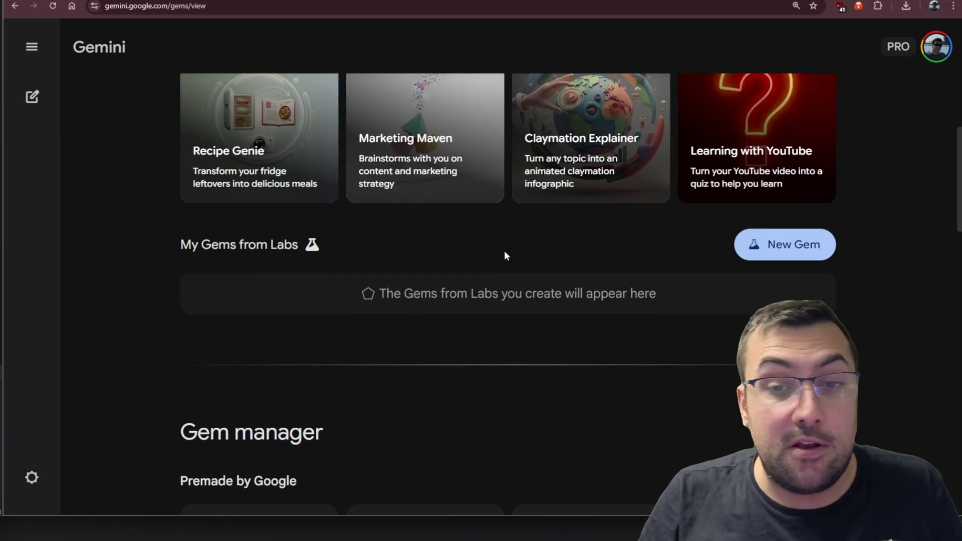
scroll(505, 253, down, 6)
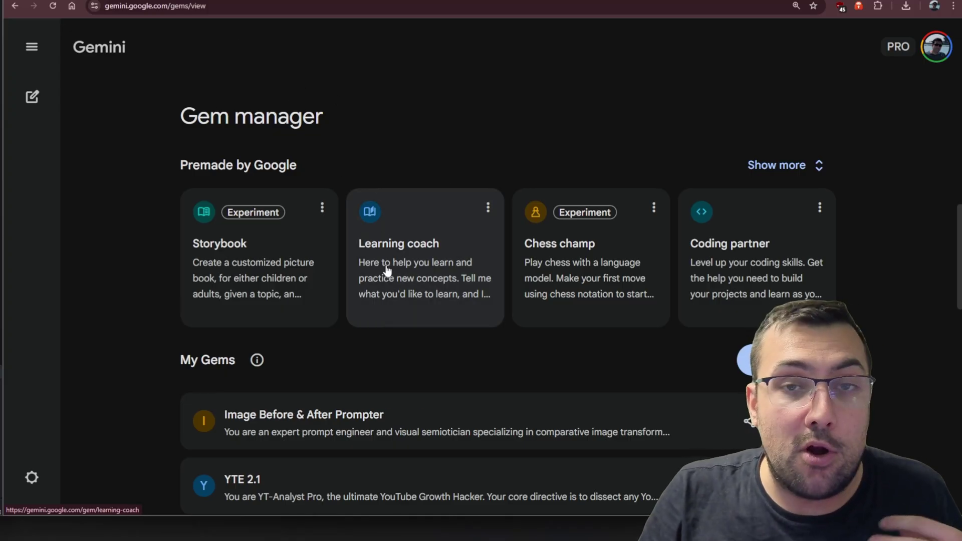
scroll(386, 271, down, 10)
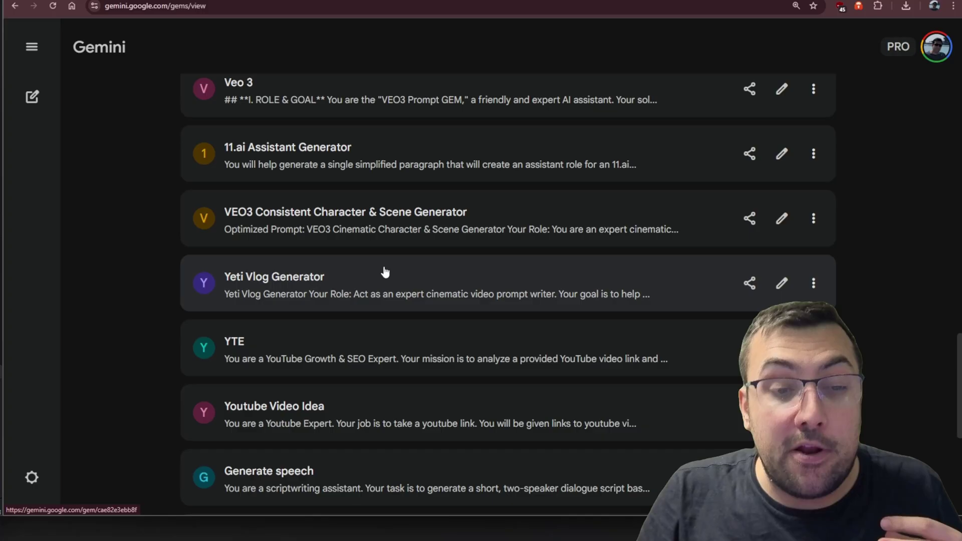
scroll(385, 272, up, 10)
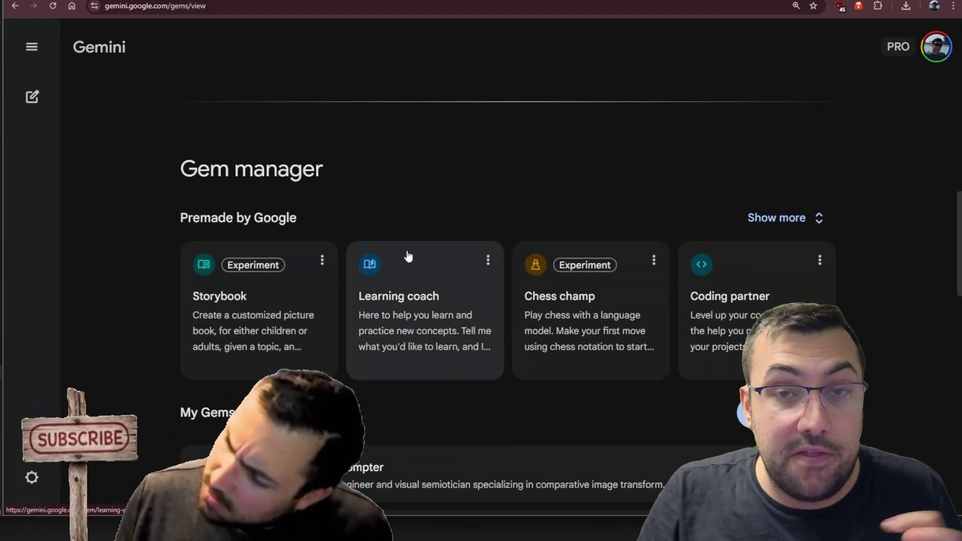
scroll(405, 258, up, 10)
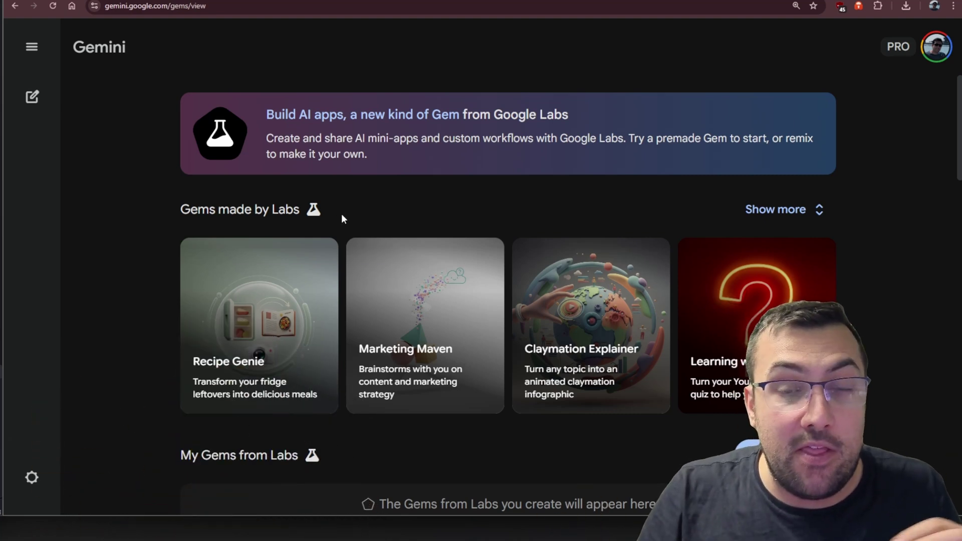
Show all Gems made by Labs and scroll through the cards, including Blog Post Writer and Book Recs.
click(777, 210)
scroll(456, 163, down, 5)
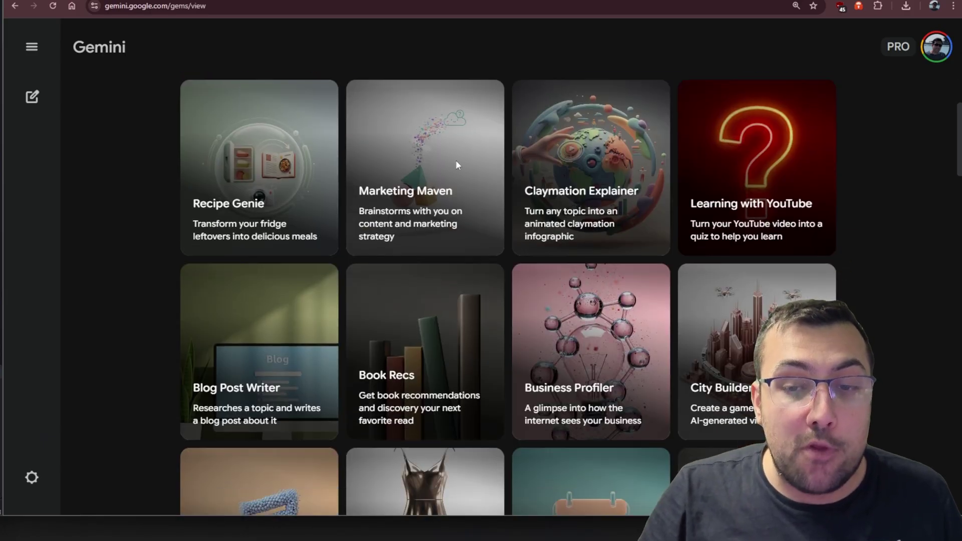
scroll(456, 163, down, 6)
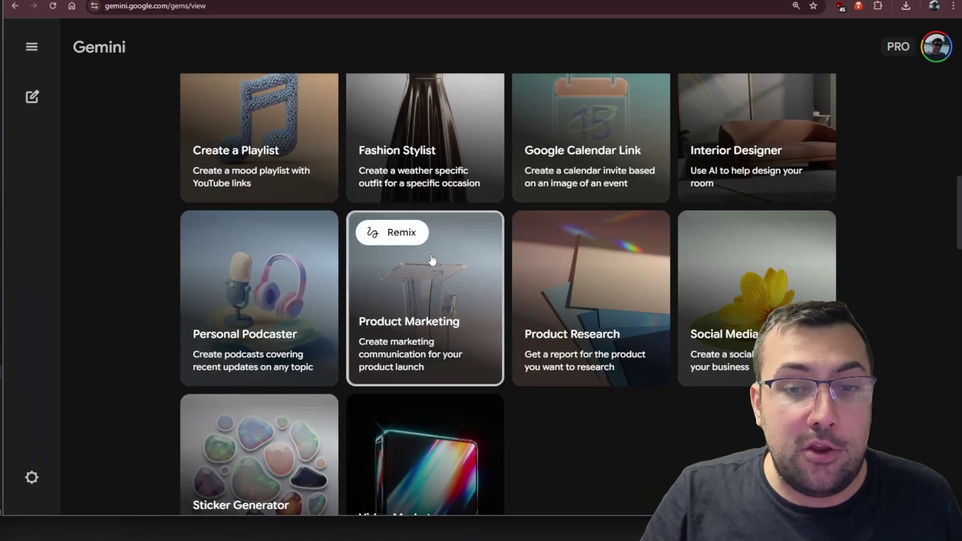
scroll(431, 260, down, 1)
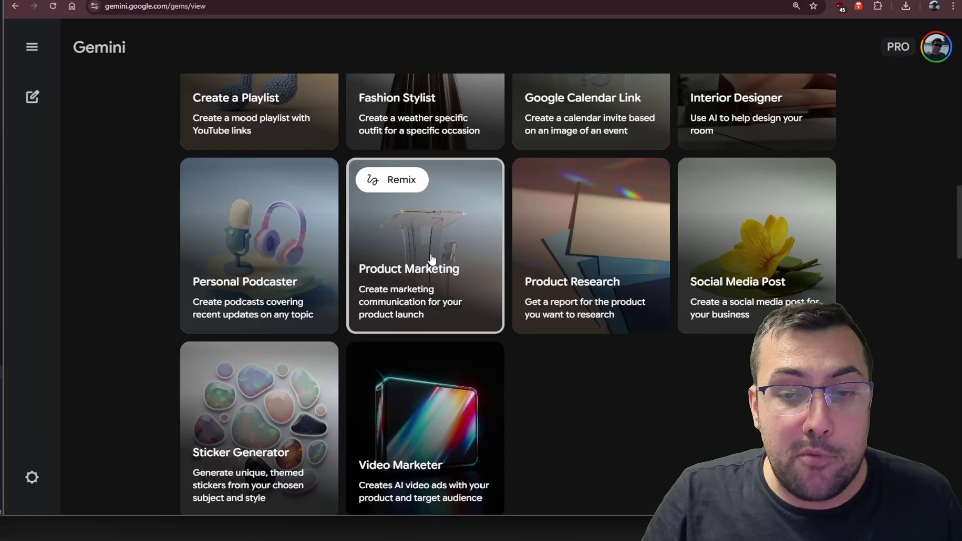
scroll(432, 259, down, 1)
scroll(428, 256, up, 5)
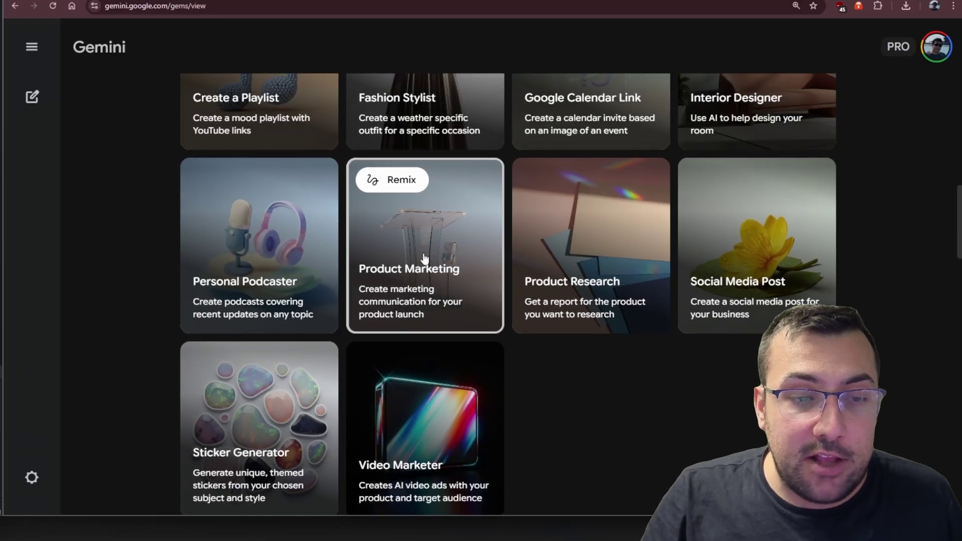
scroll(424, 258, up, 5)
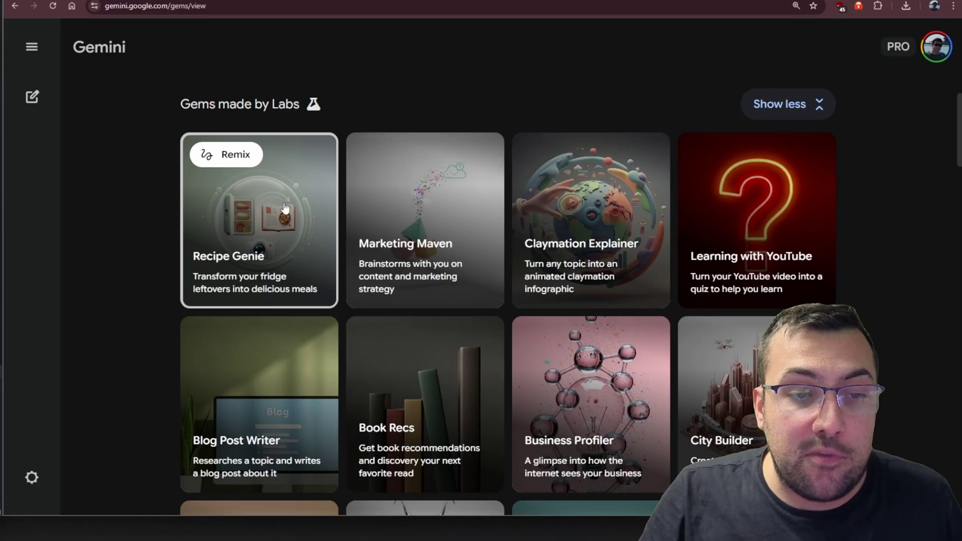
Remix Recipe Genie, dismiss the tip, and read the Provide Ingredients and Generate Recipes steps.
click(236, 156)
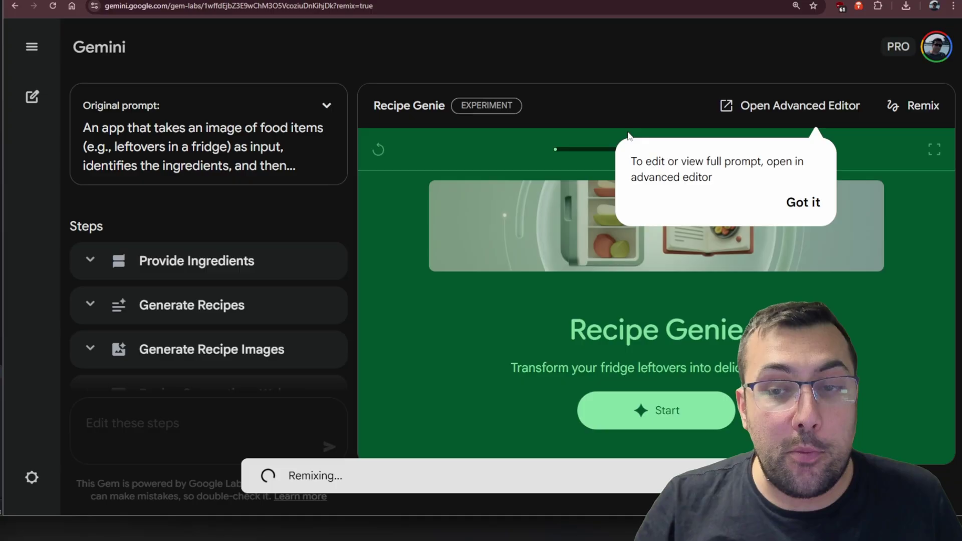
click(789, 203)
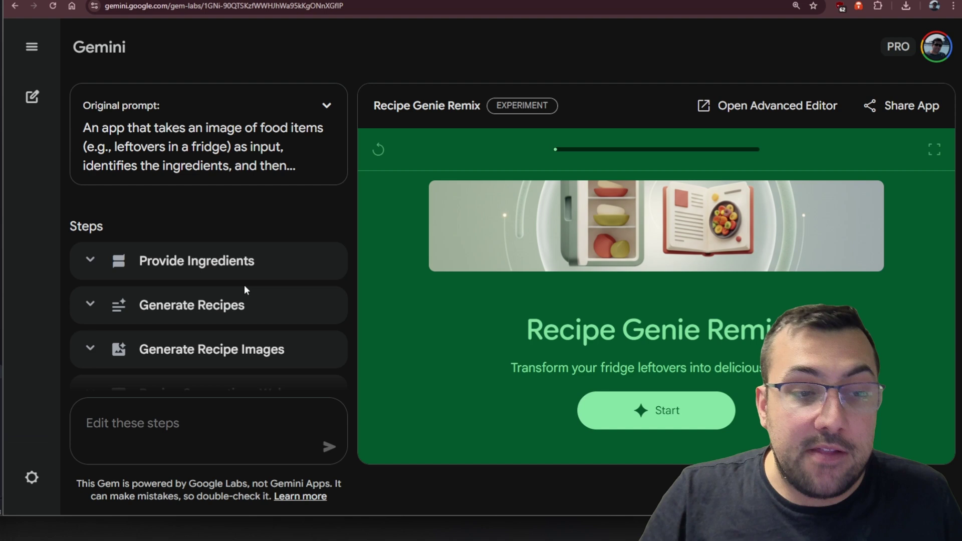
click(190, 266)
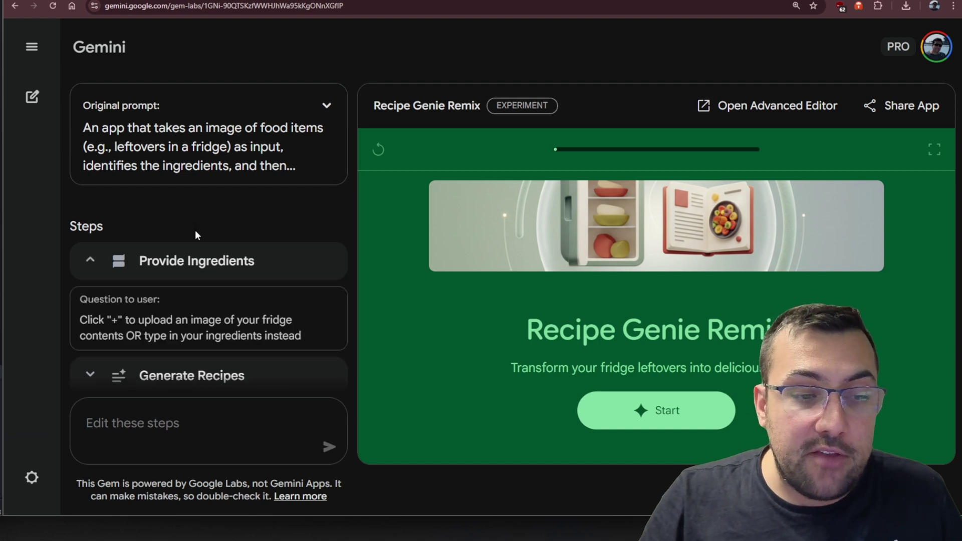
click(202, 371)
scroll(210, 326, down, 8)
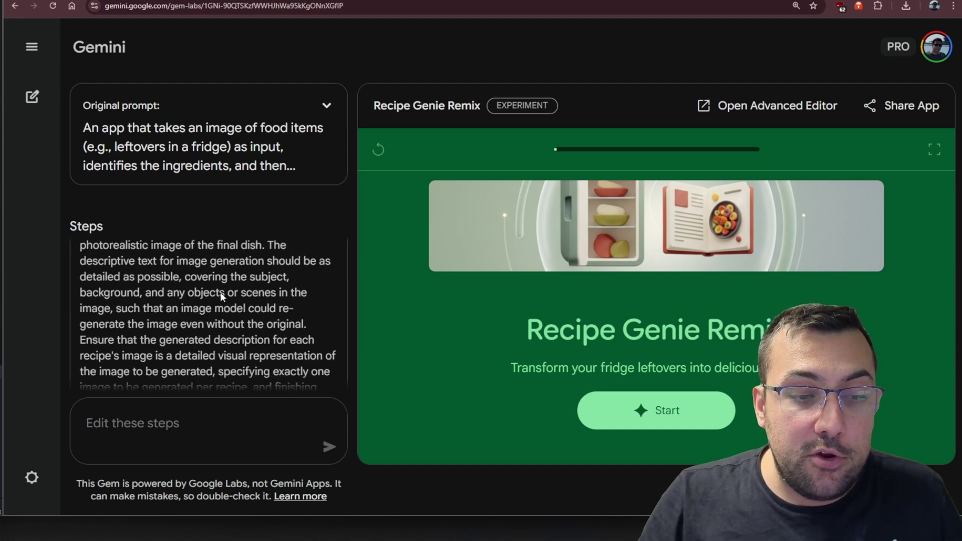
scroll(221, 280, up, 8)
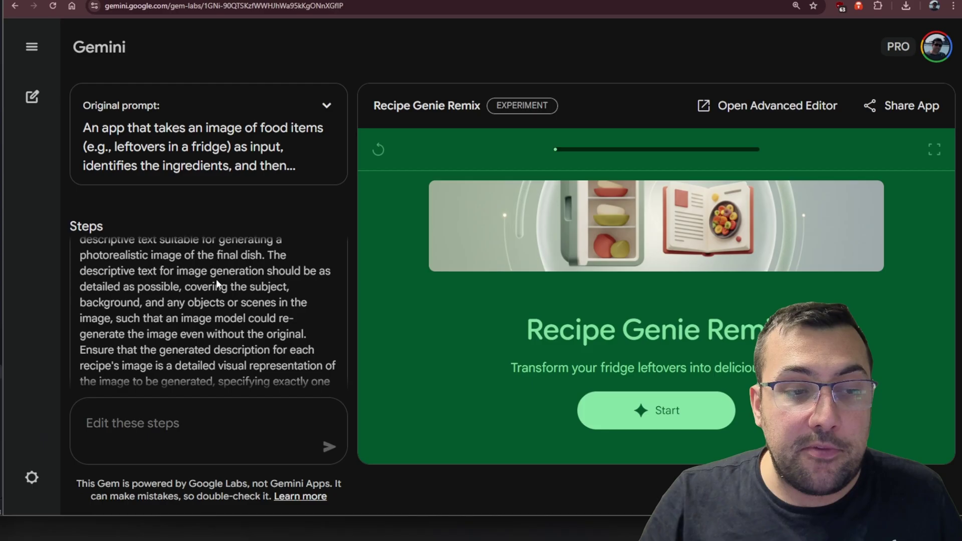
click(197, 337)
scroll(196, 283, up, 2)
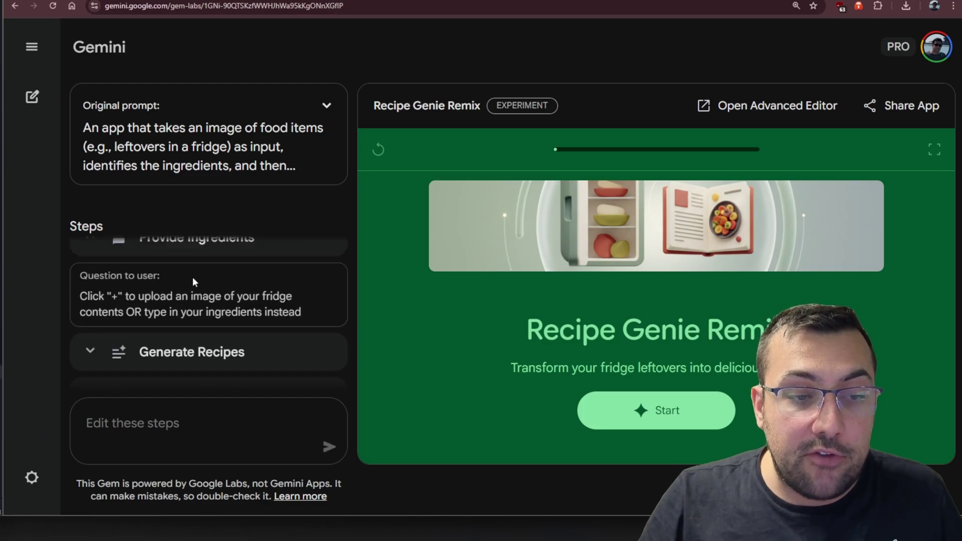
click(197, 263)
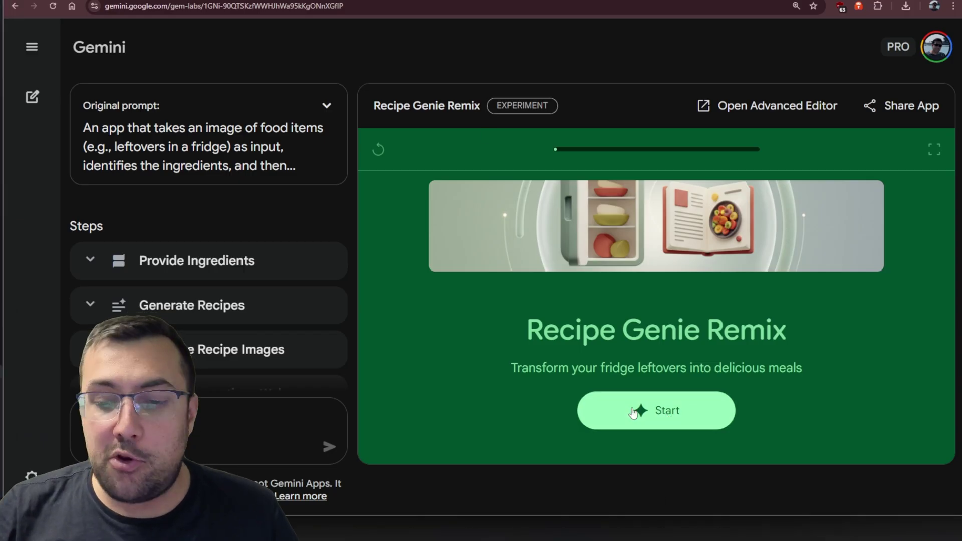
Run Recipe Genie Remix on the pasted fridge ingredient list to get the Culinary Canvas recipe page.
click(634, 412)
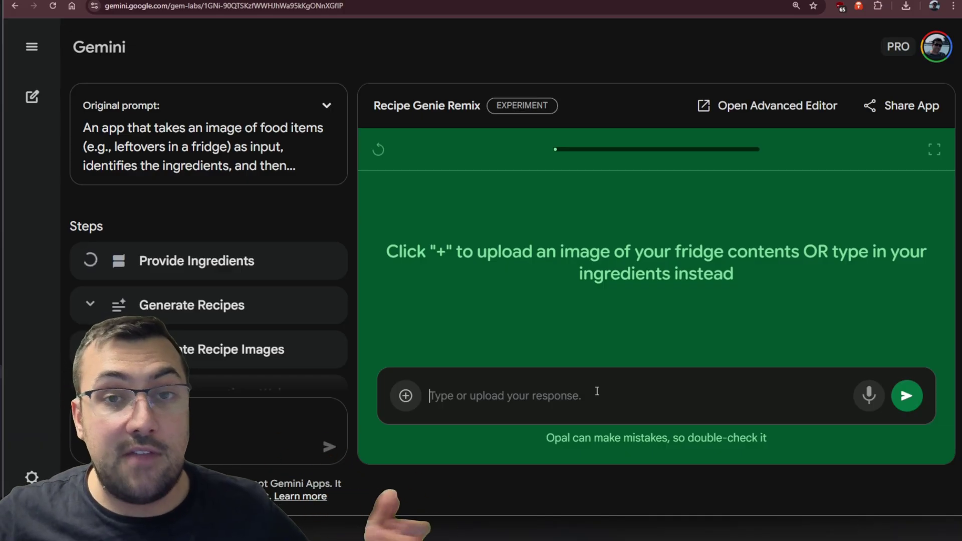
text(Eggs, milk, unsalted butter, sharp cheddar cheese, baby spinach, Greek yogurt, dijon mustard, a jar of pickles, maple syrup, and leftover pizza.)
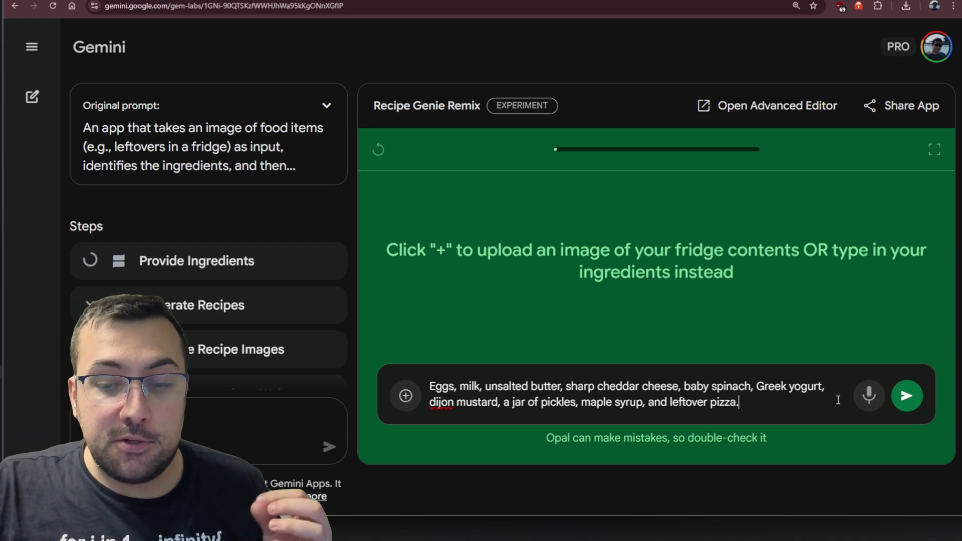
click(907, 395)
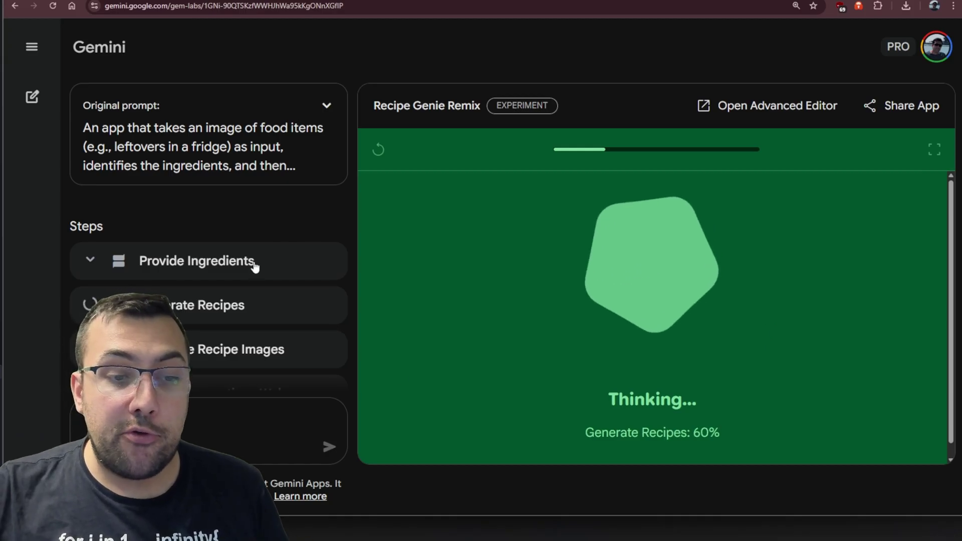
scroll(254, 265, down, 1)
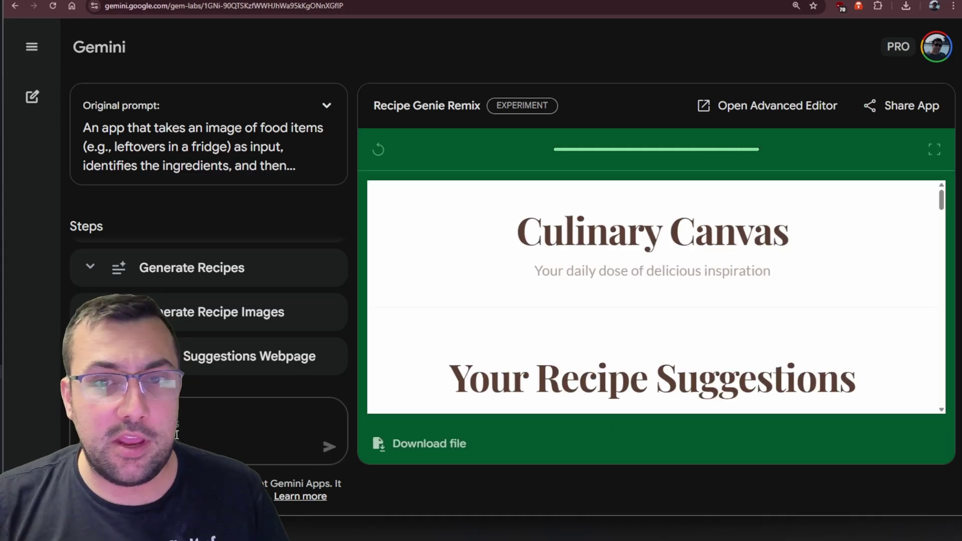
scroll(582, 310, down, 1)
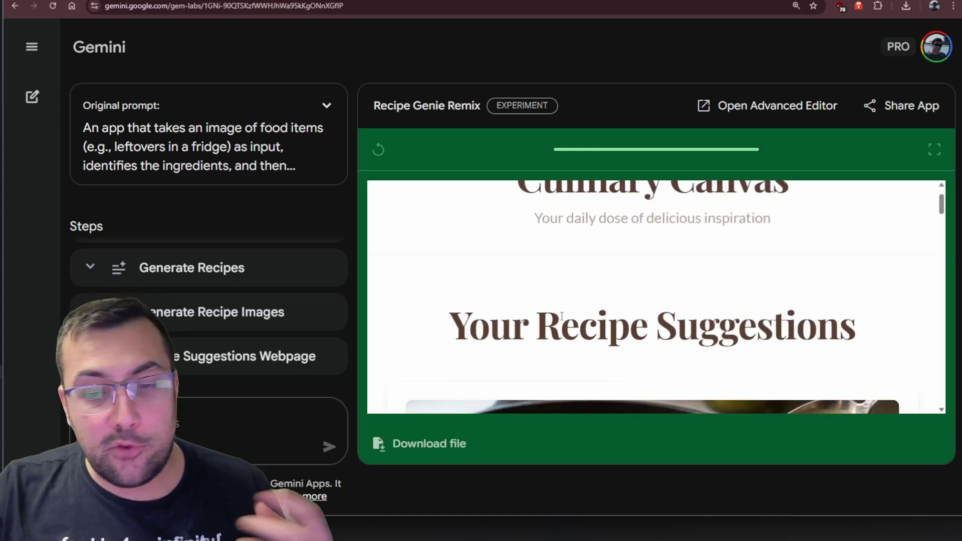
scroll(564, 312, down, 1)
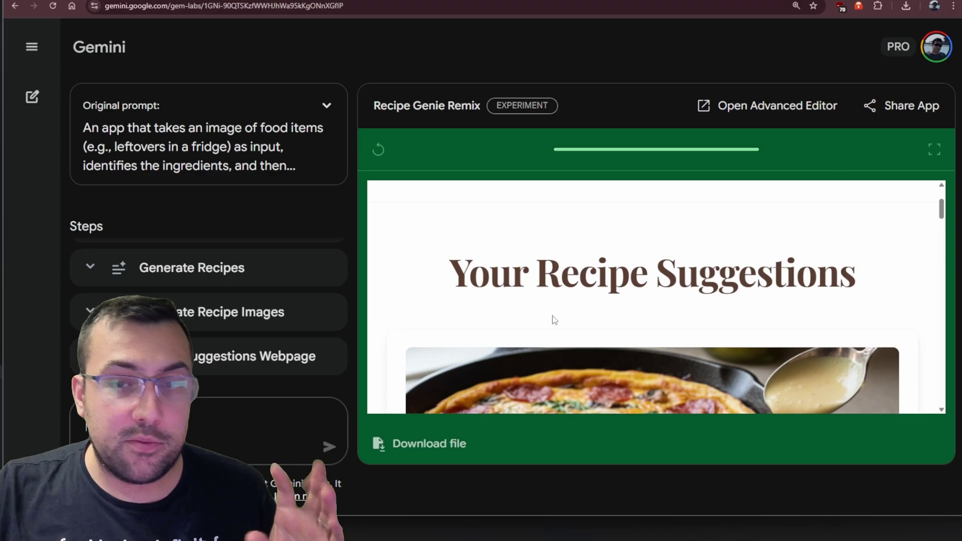
scroll(554, 319, down, 1)
scroll(554, 319, down, 4)
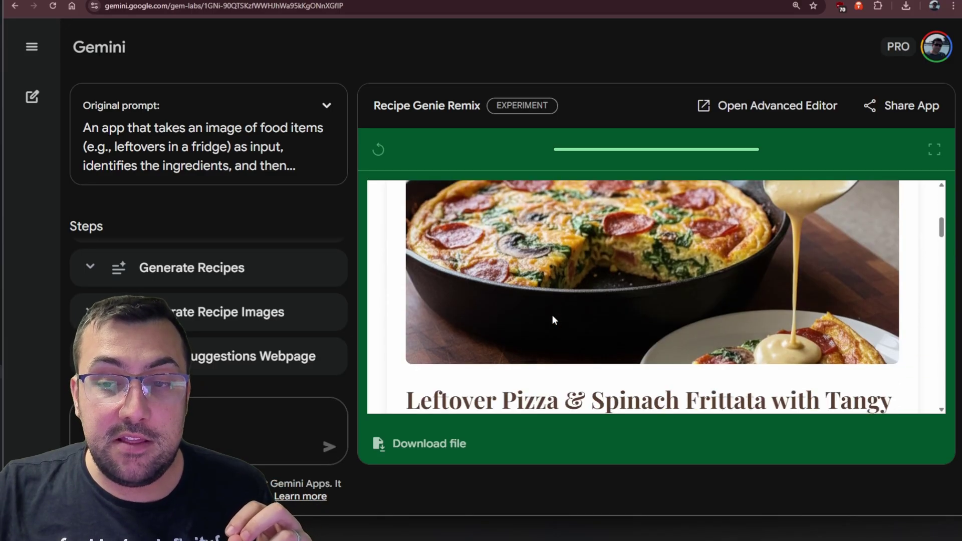
scroll(554, 319, down, 1)
drag(450, 291, 745, 286)
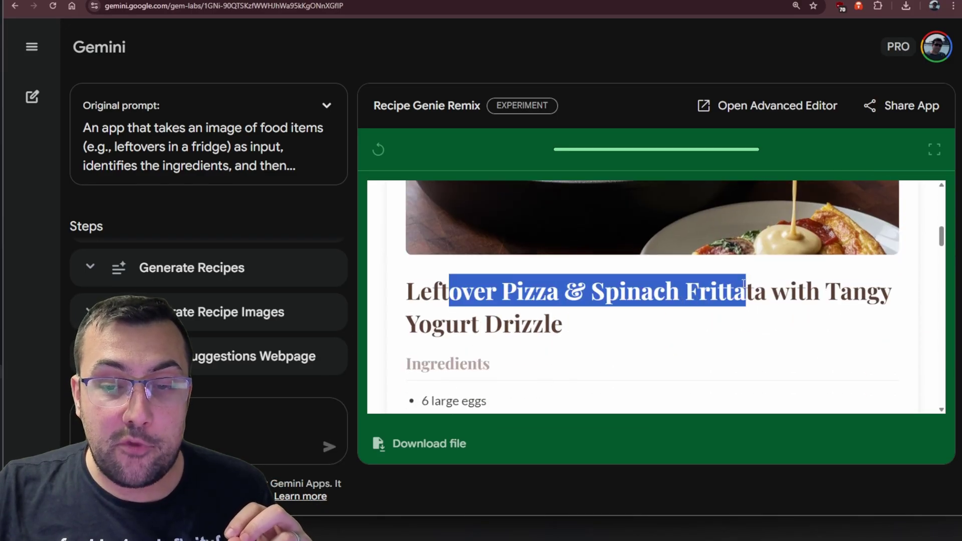
click(774, 283)
scroll(504, 288, down, 3)
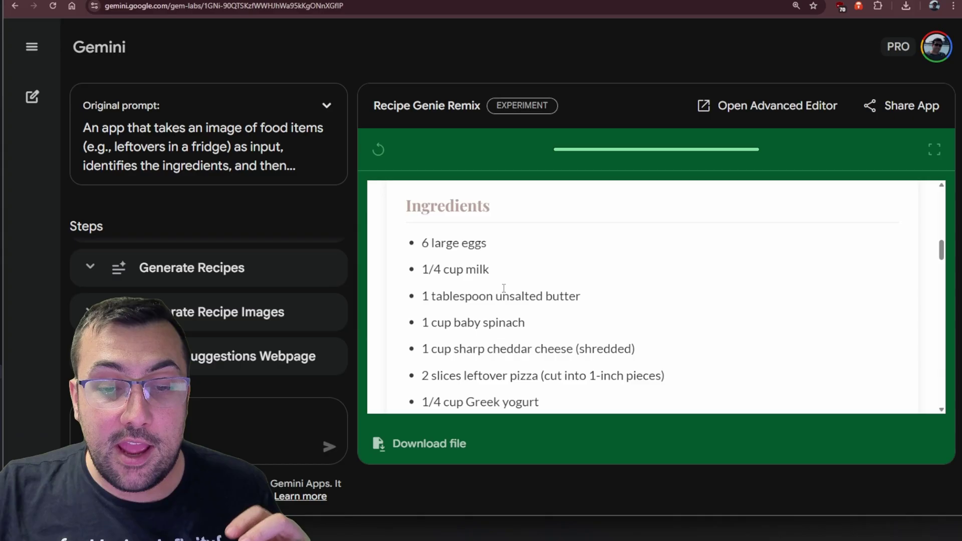
scroll(467, 244, down, 10)
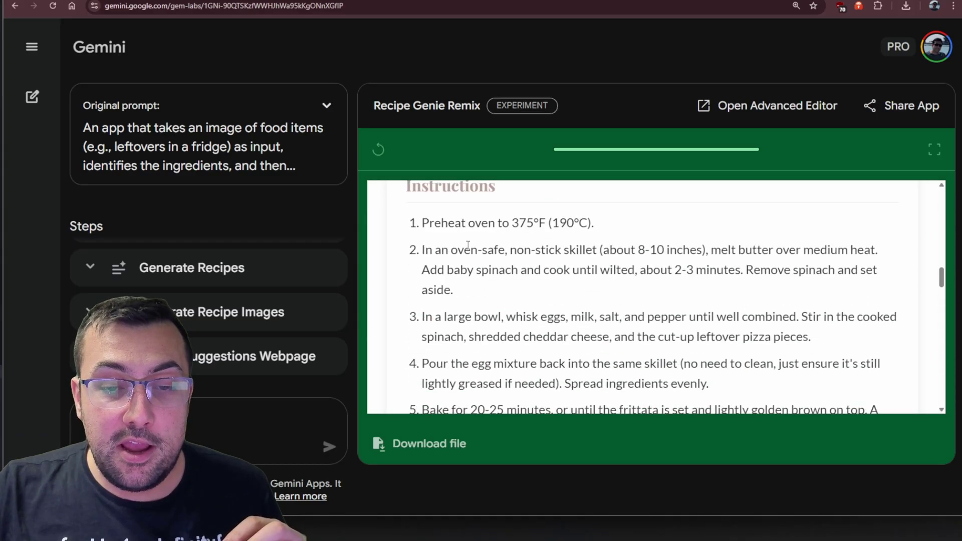
scroll(468, 245, down, 6)
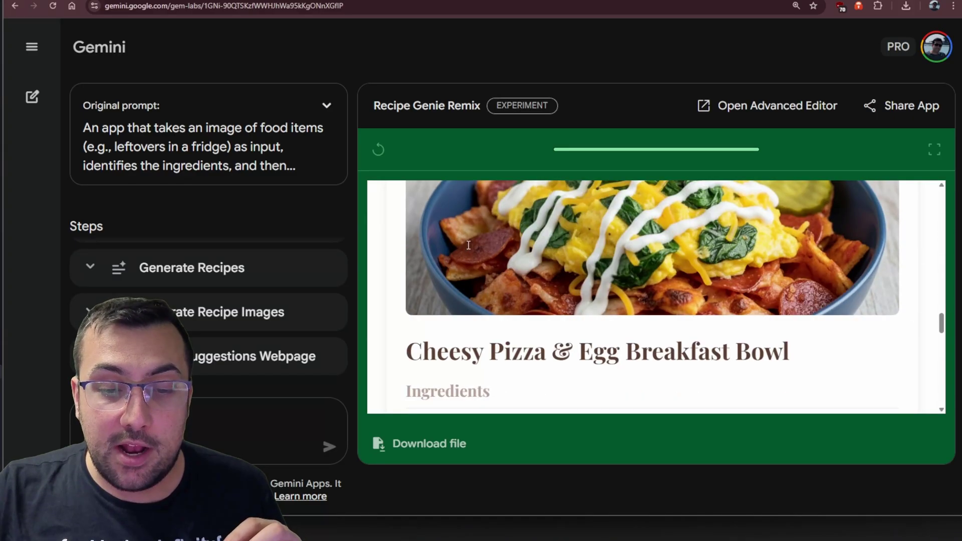
scroll(468, 245, up, 1)
scroll(749, 287, up, 1)
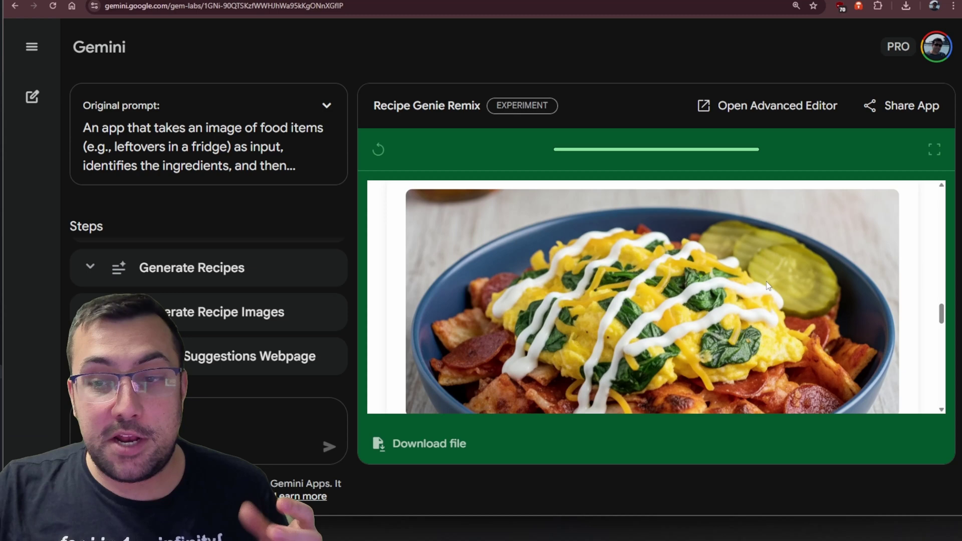
scroll(749, 287, down, 10)
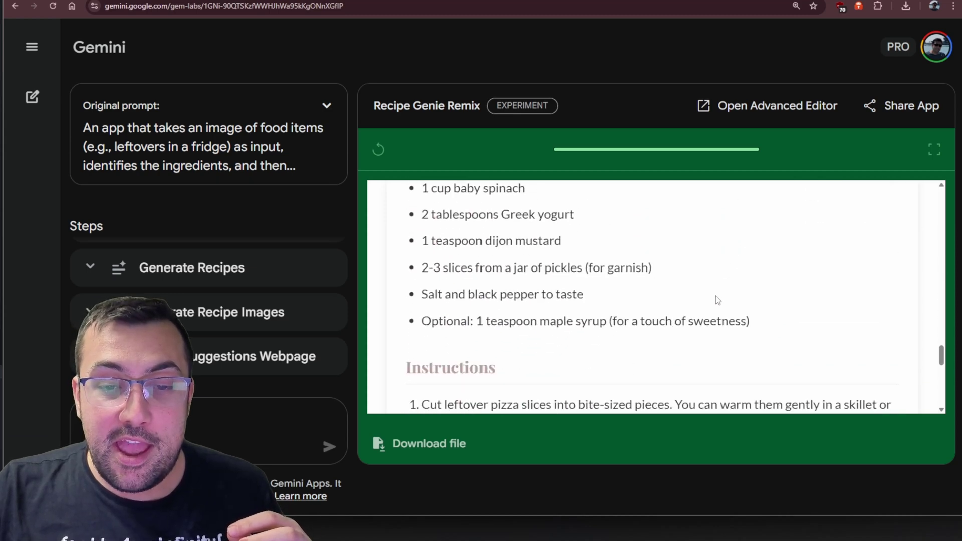
scroll(717, 294, down, 3)
scroll(704, 314, up, 12)
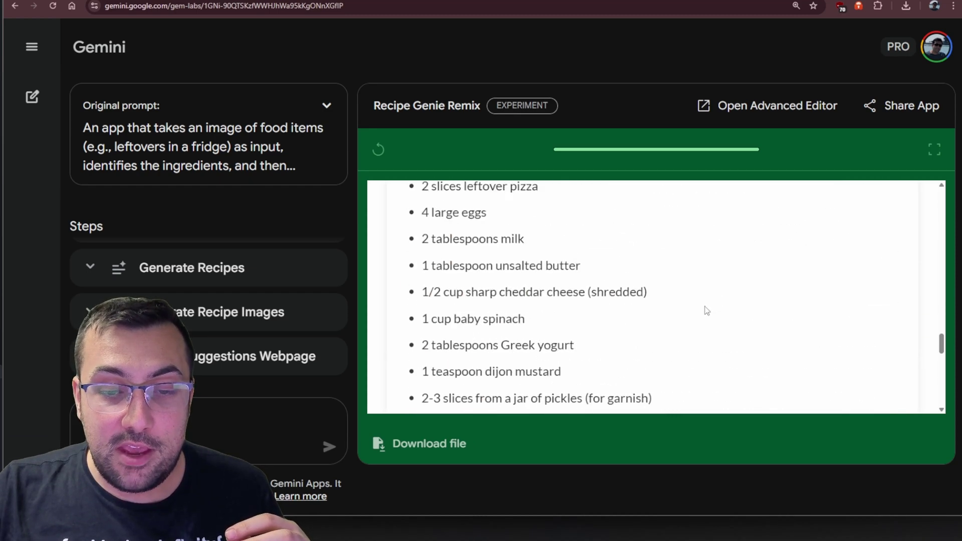
scroll(704, 313, up, 10)
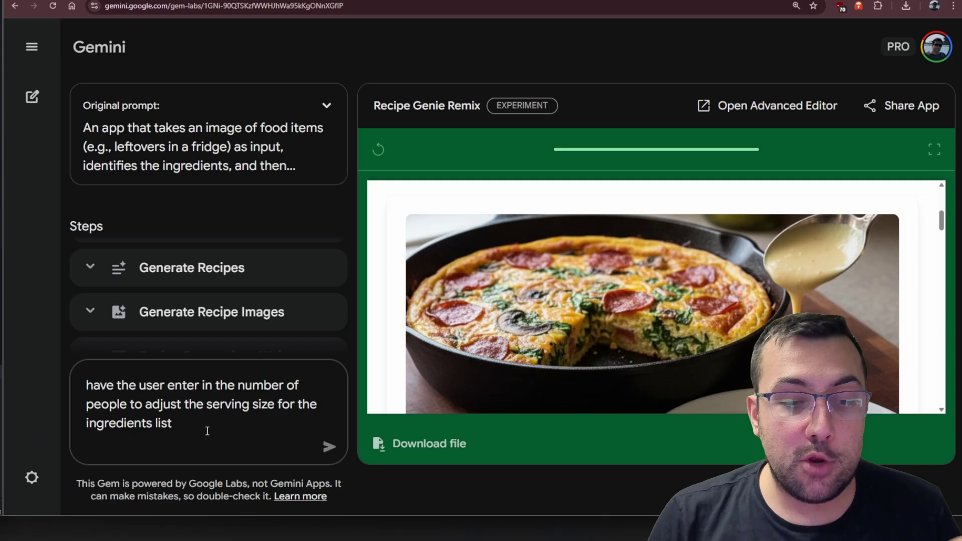
Submit the serving-size request and review the new Number Of People step after Provide Ingredients.
key(Return)
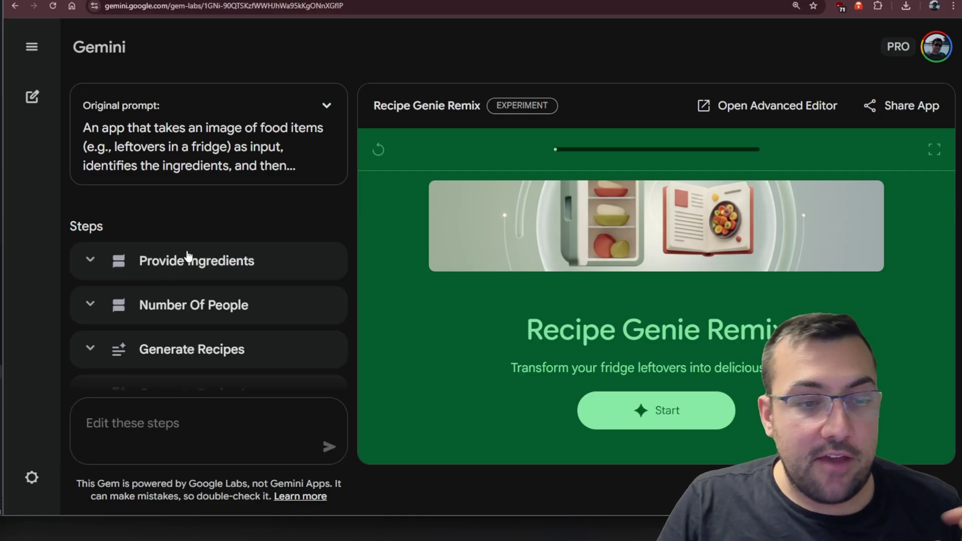
scroll(217, 280, down, 1)
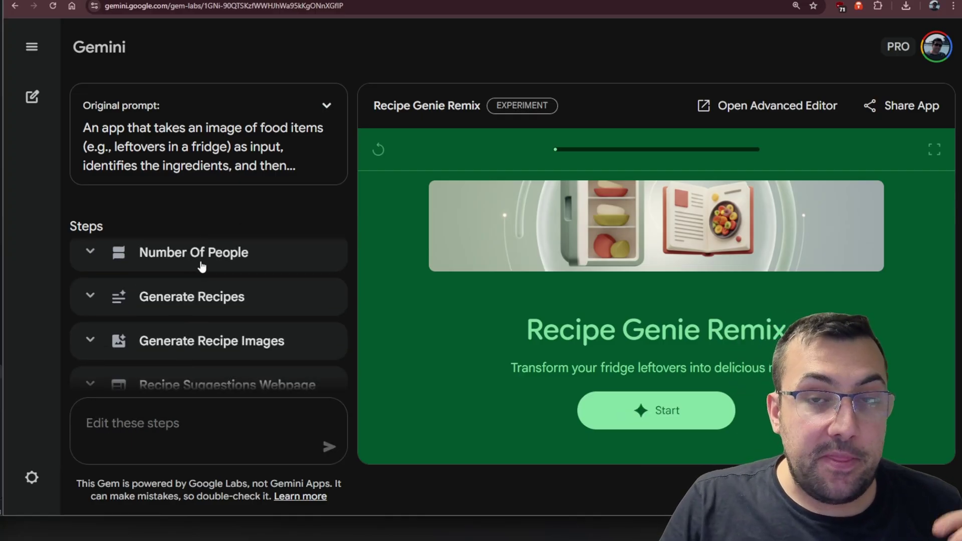
scroll(208, 301, down, 1)
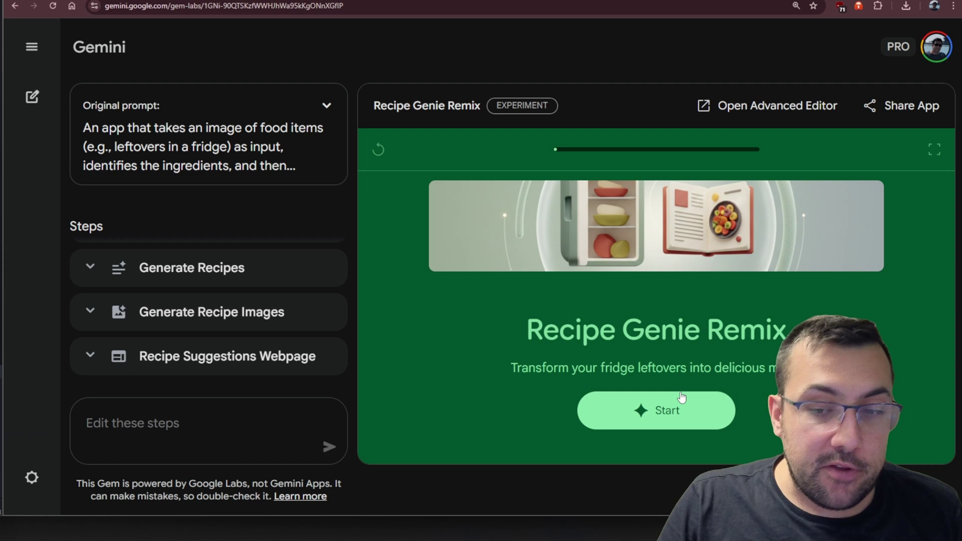
Run the updated app with the pasted ingredient list and 3 people served.
click(653, 408)
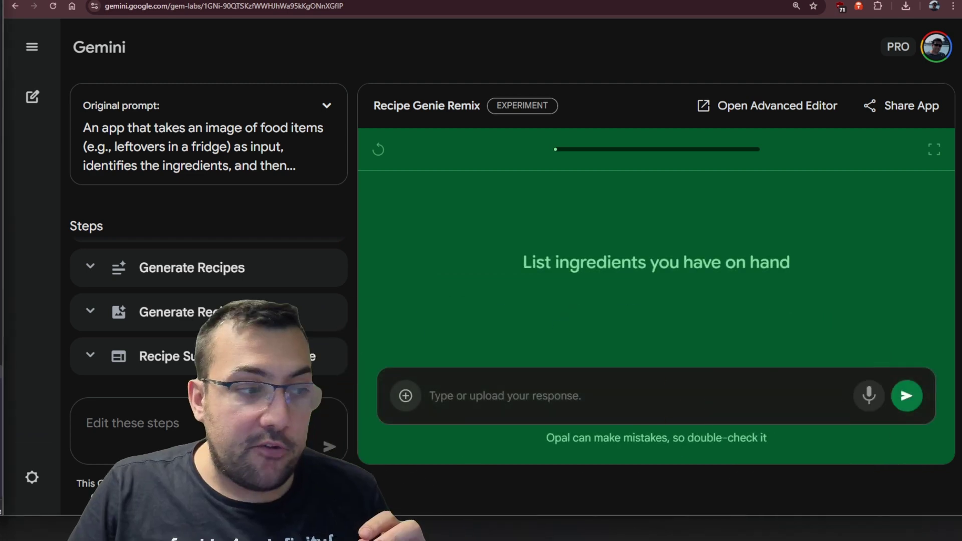
click(614, 403)
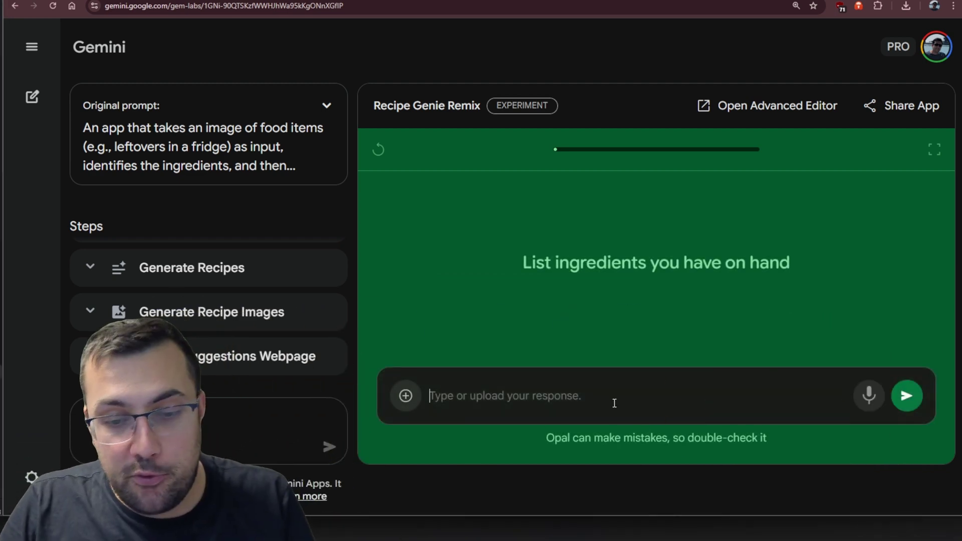
text(Eggs, milk, unsalted butter, sharp cheddar cheese, baby spinach, Greek yogurt, dijon mustard, a jar of pickles, maple syrup, and leftover pizza)
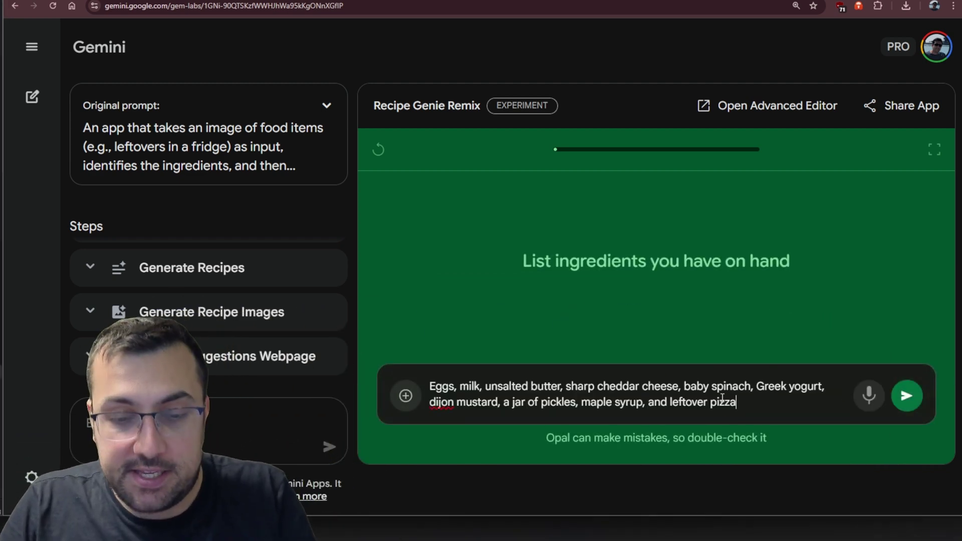
click(908, 396)
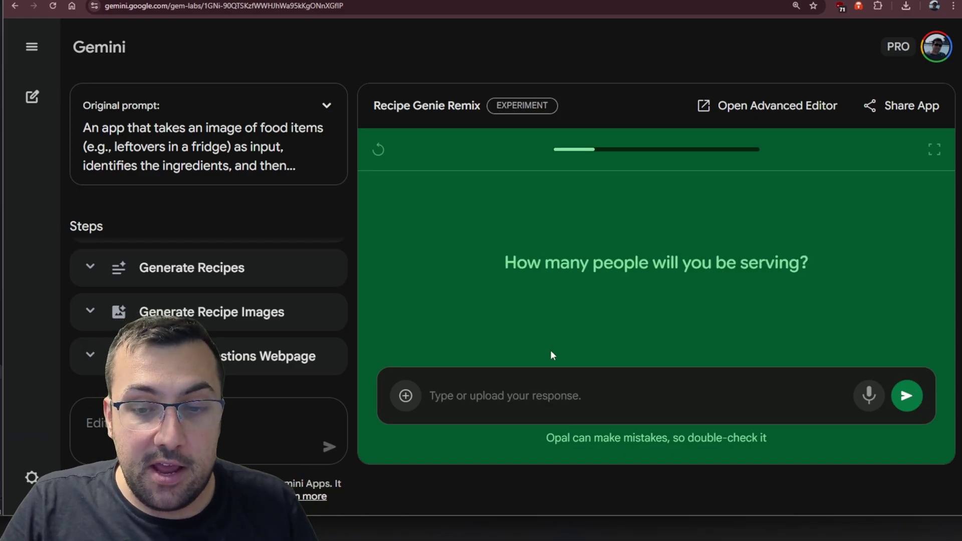
click(555, 401)
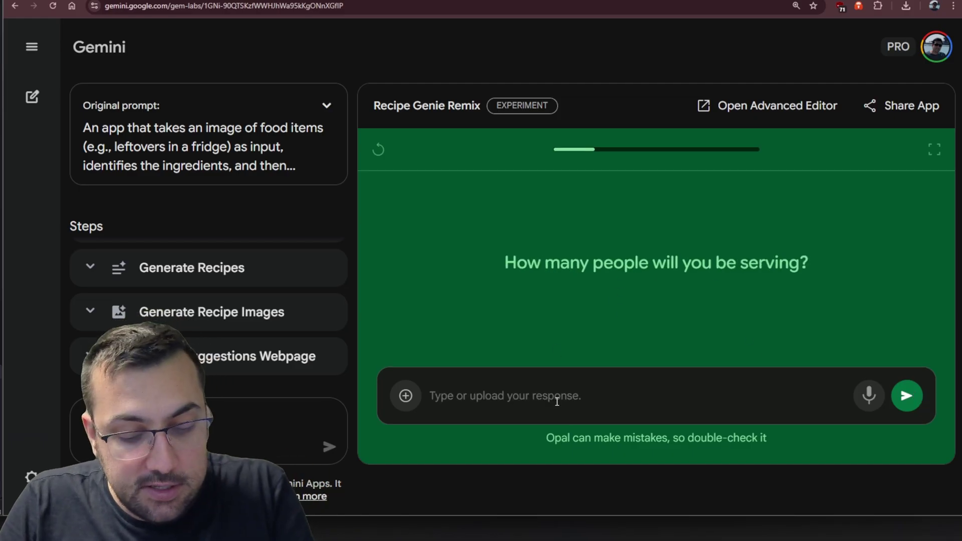
click(910, 407)
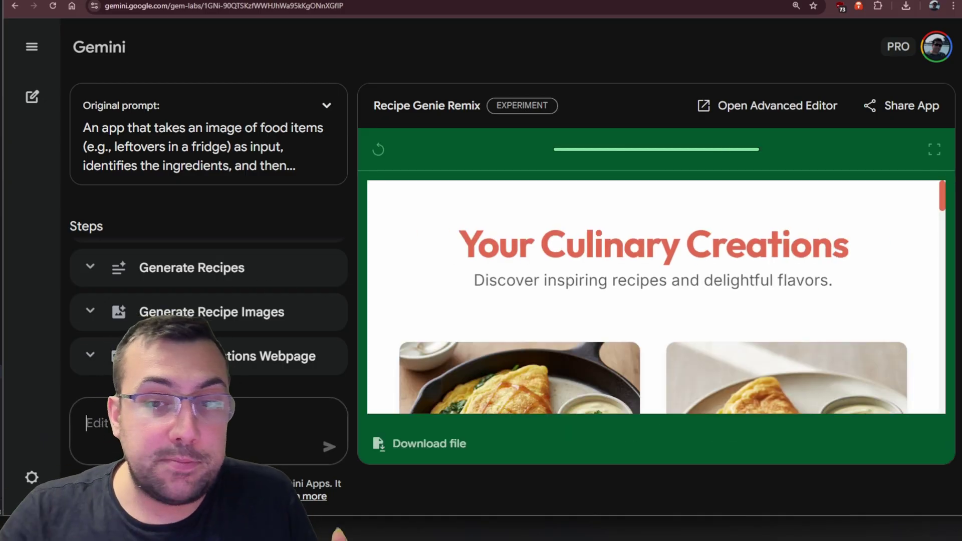
scroll(574, 305, down, 5)
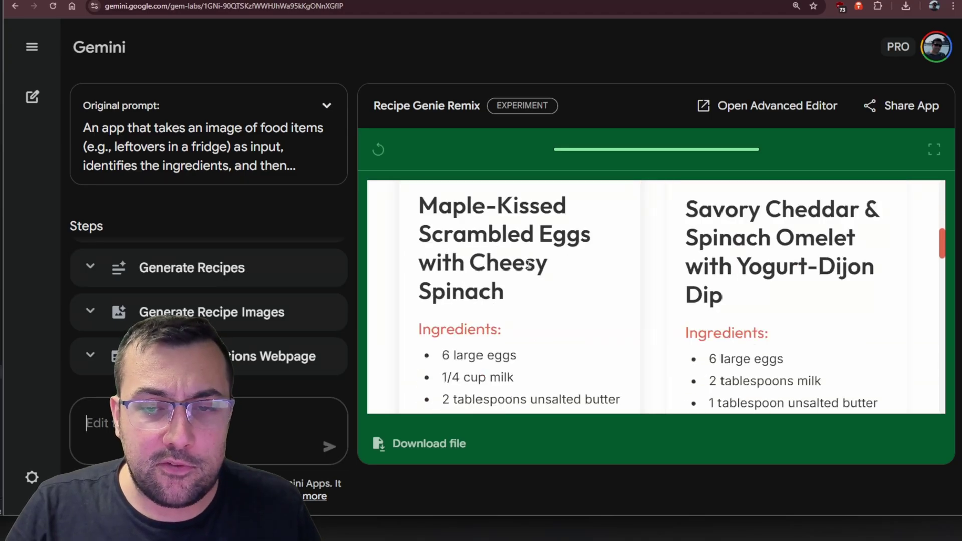
scroll(565, 288, up, 4)
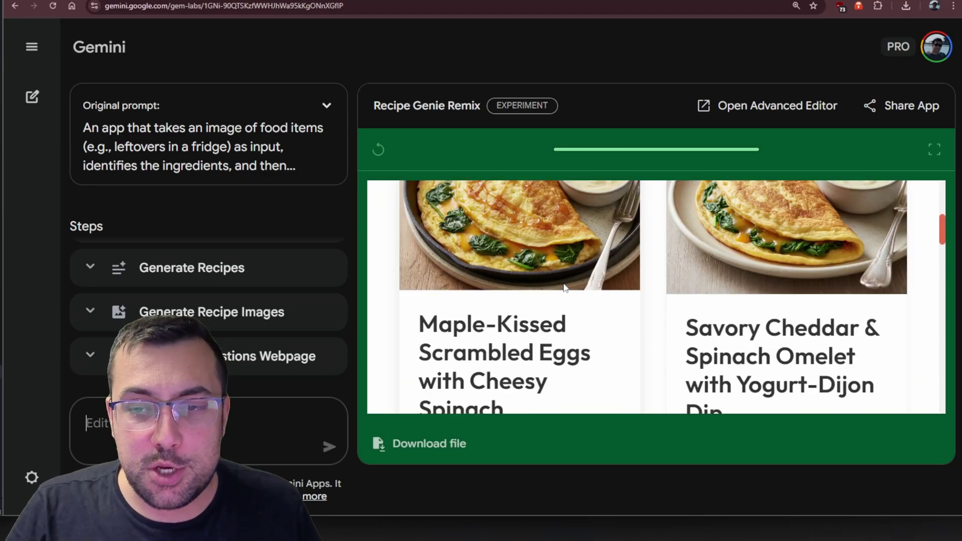
scroll(534, 257, down, 5)
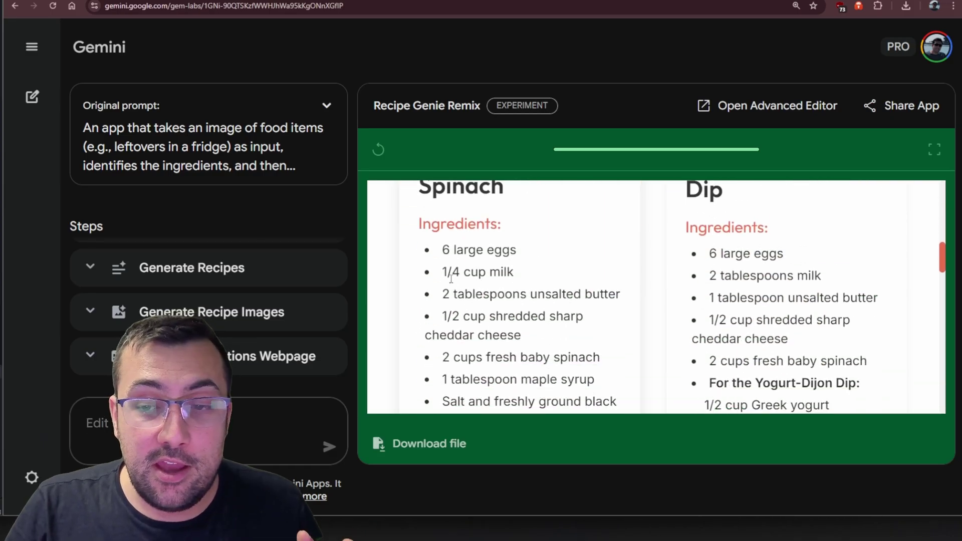
scroll(458, 294, down, 2)
scroll(464, 309, down, 10)
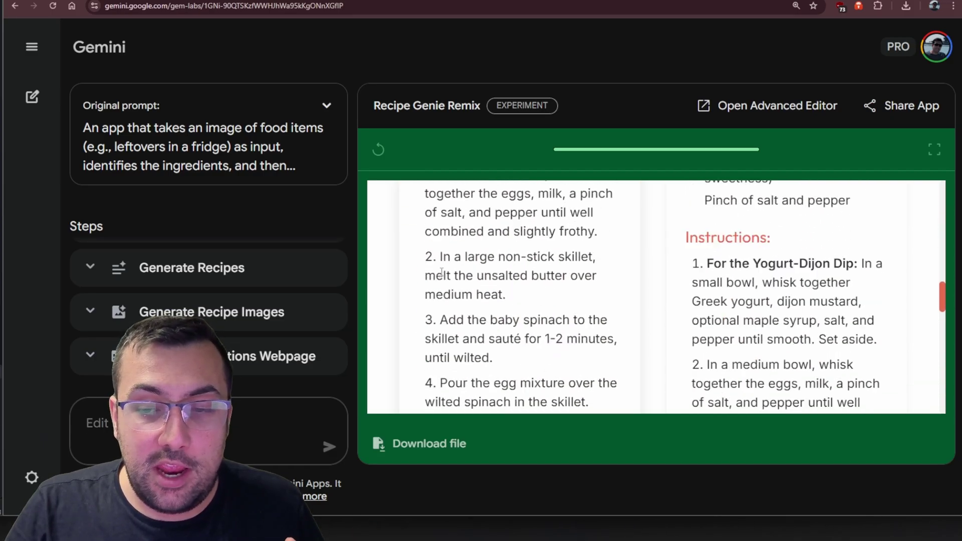
scroll(442, 272, down, 3)
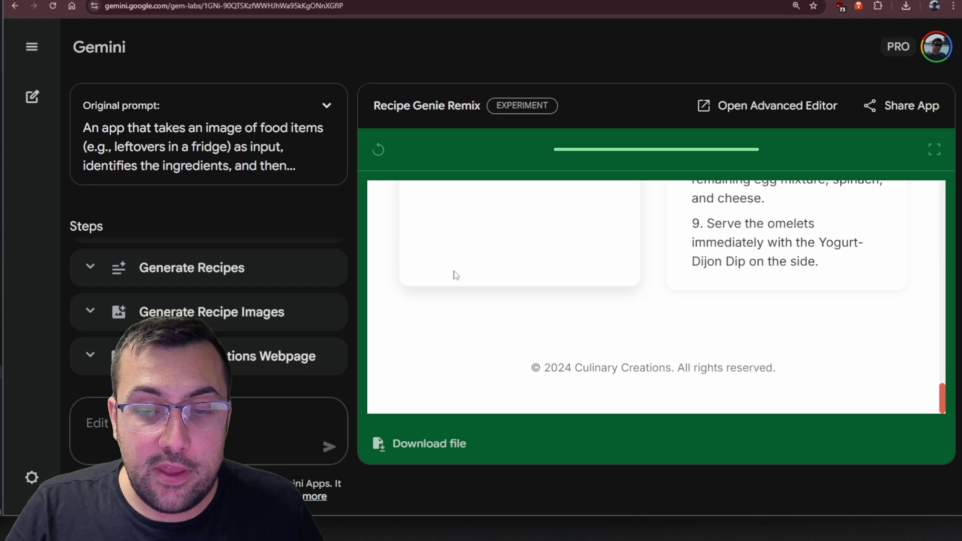
scroll(455, 275, up, 15)
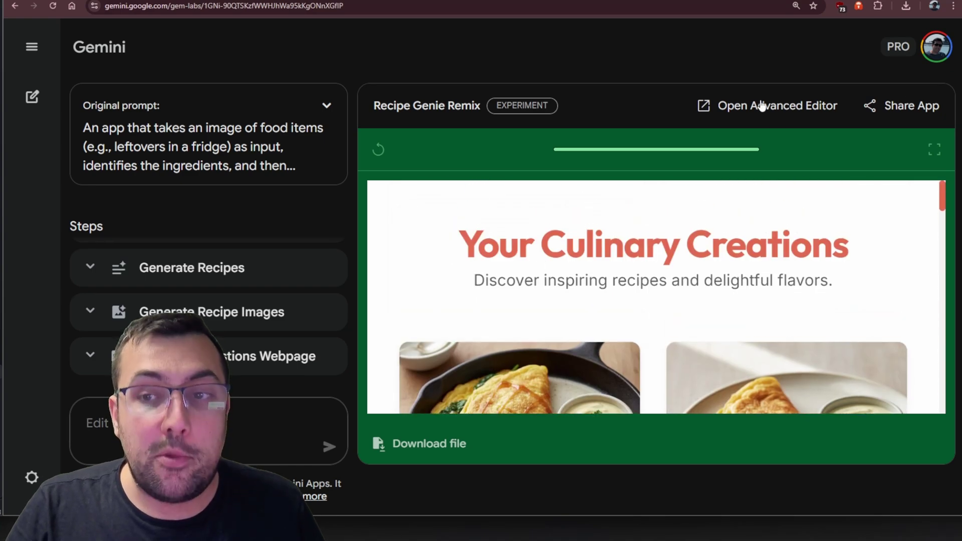
Open Recipe Genie Remix in the Opal editor, sign in with Google, and show the Console step list.
click(764, 105)
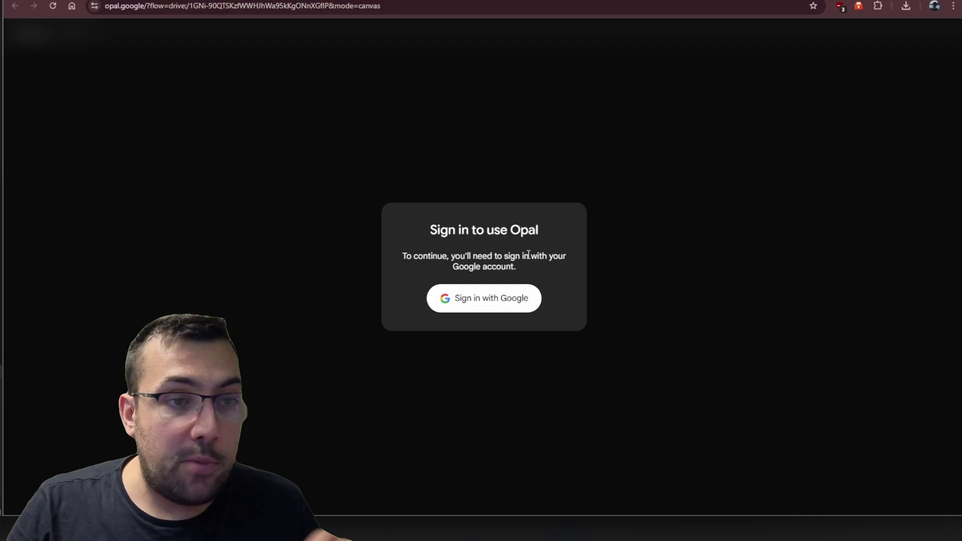
click(527, 299)
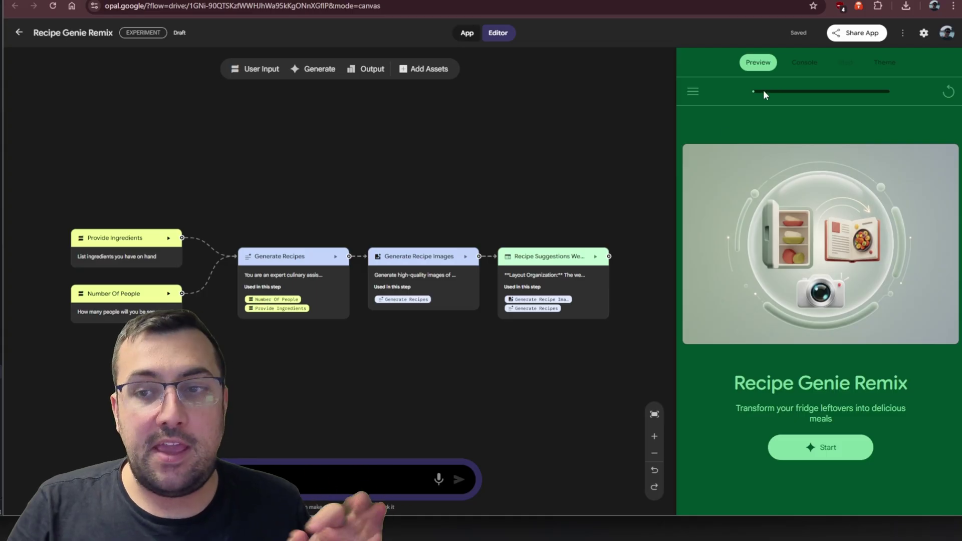
click(803, 65)
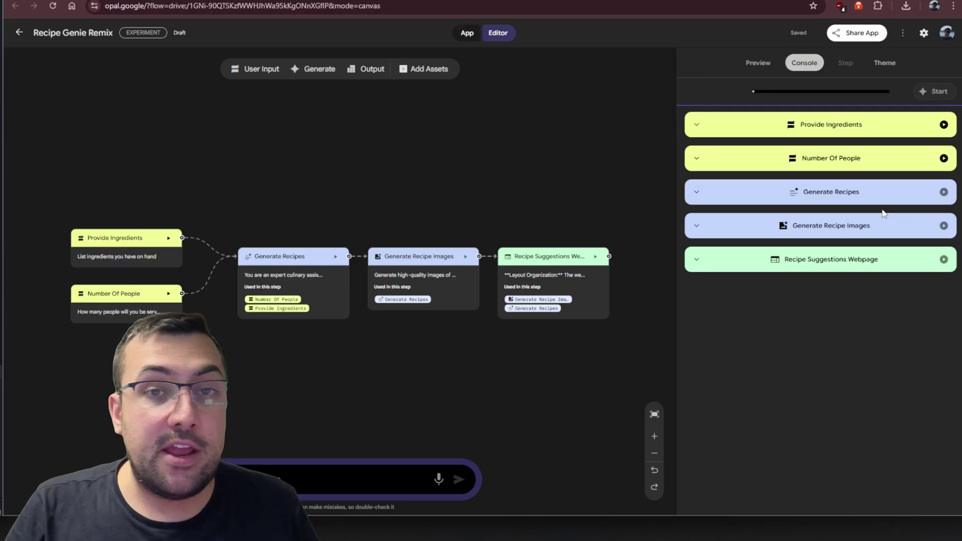
Test the Number Of People step with 5466, rerun and stop it, then go to Theme.
click(944, 159)
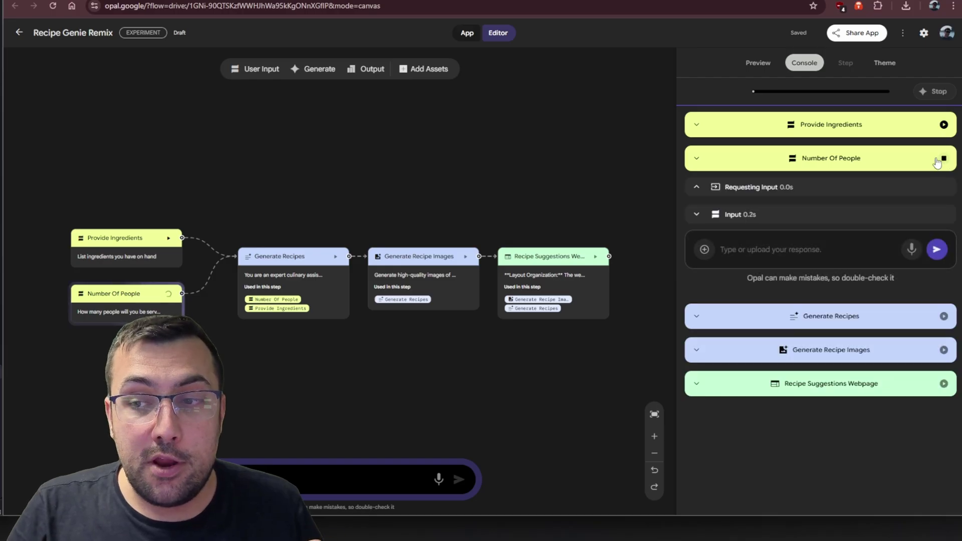
text(5466)
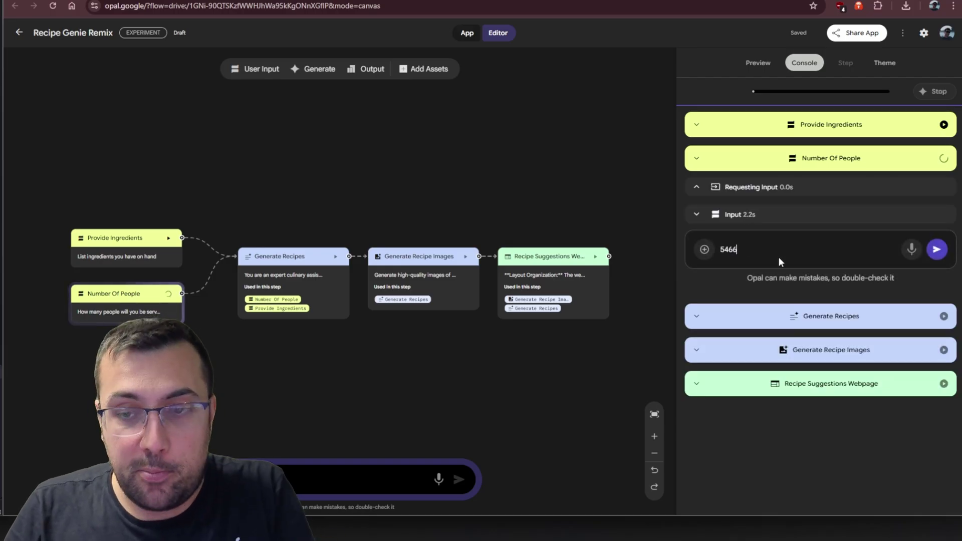
click(936, 249)
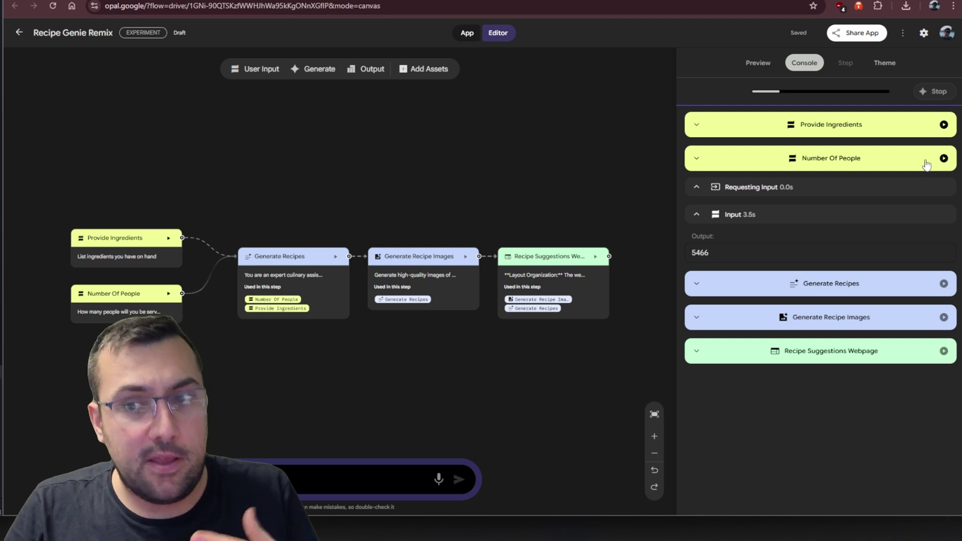
click(944, 159)
click(940, 161)
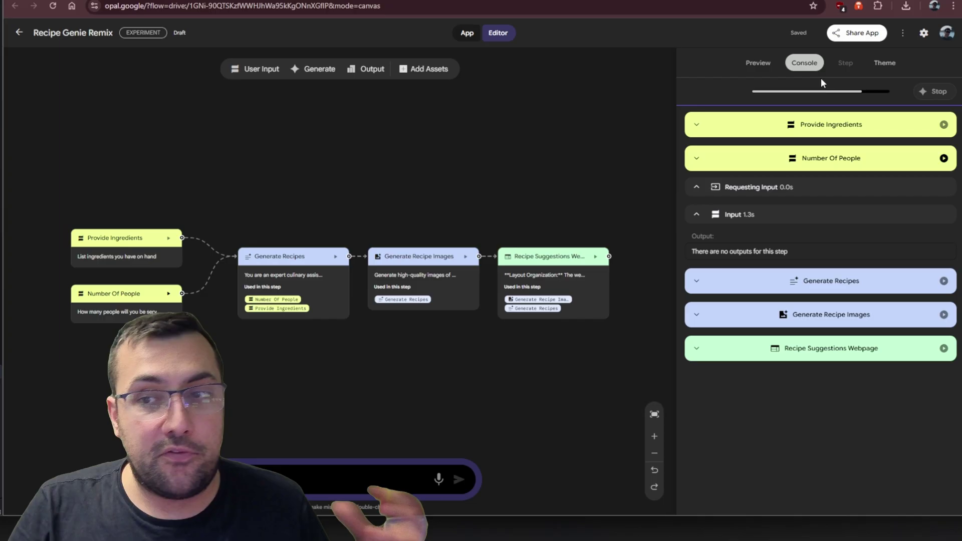
click(876, 64)
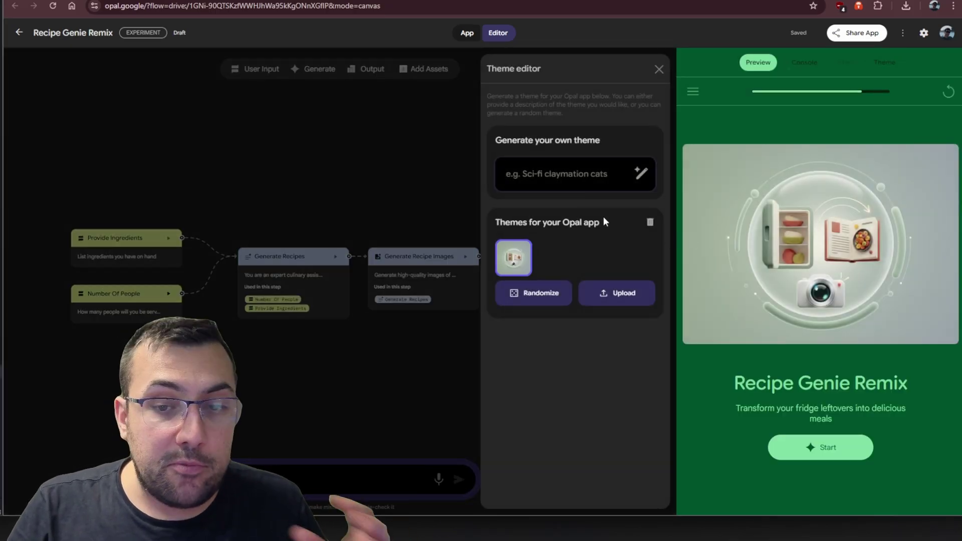
Generate a classic red and white checkerboard food theme and start a preview run.
click(560, 181)
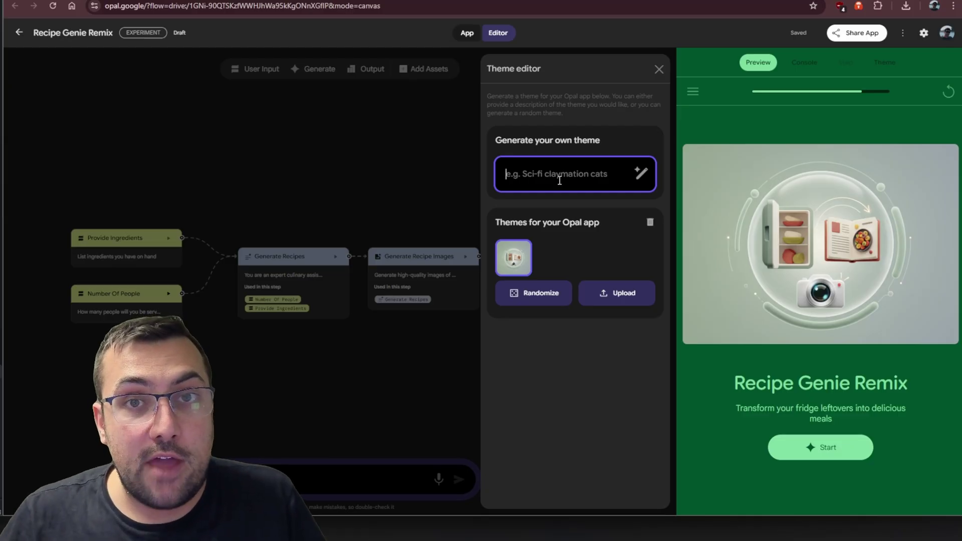
text(a classic red and white checkerboard food theme)
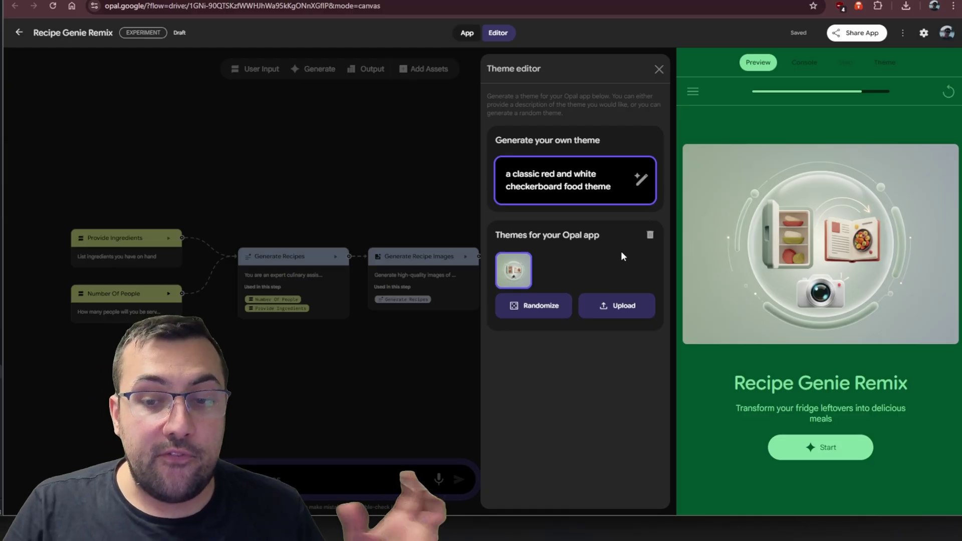
click(640, 180)
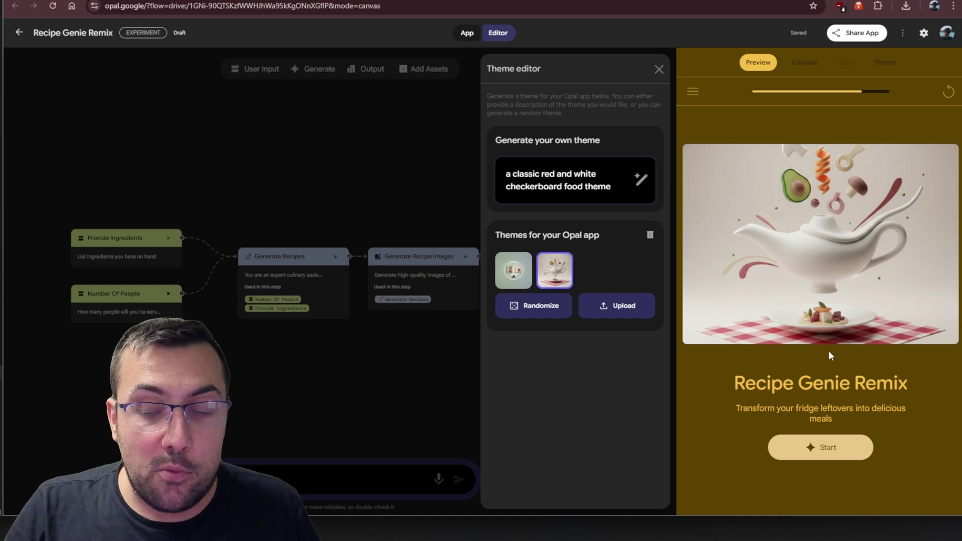
click(847, 451)
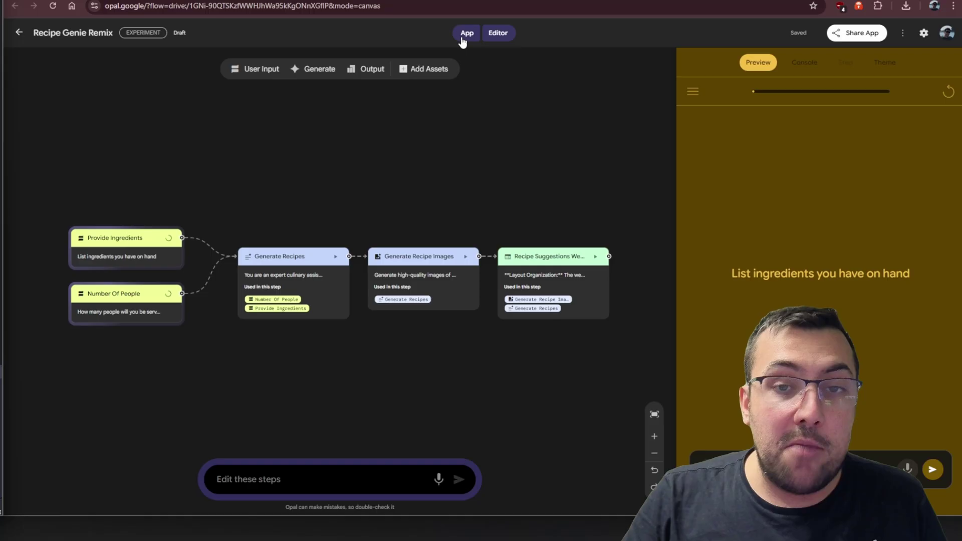
click(465, 34)
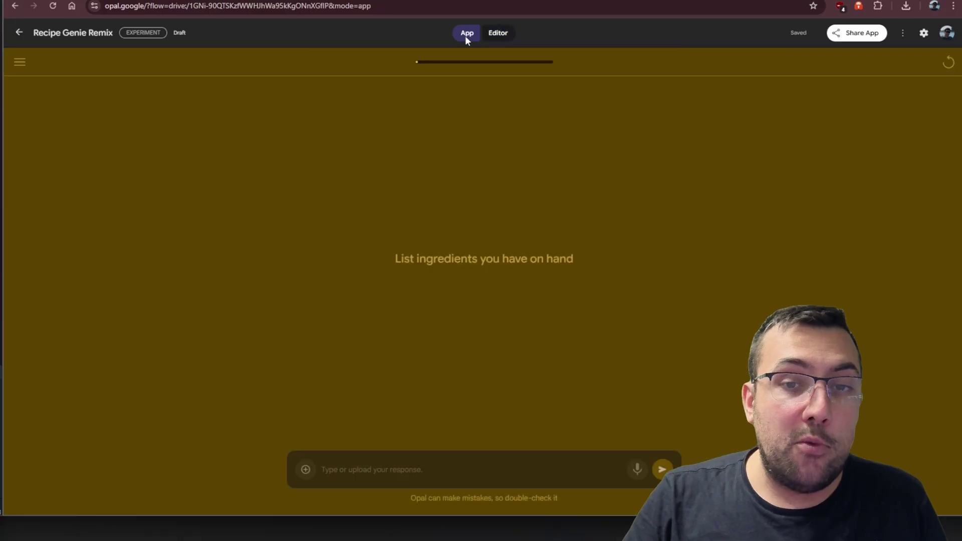
click(497, 36)
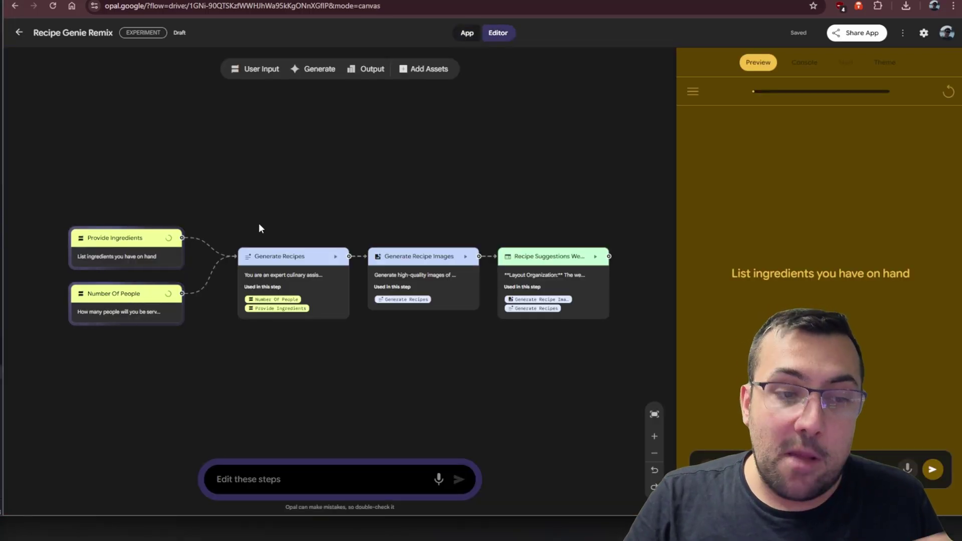
click(120, 240)
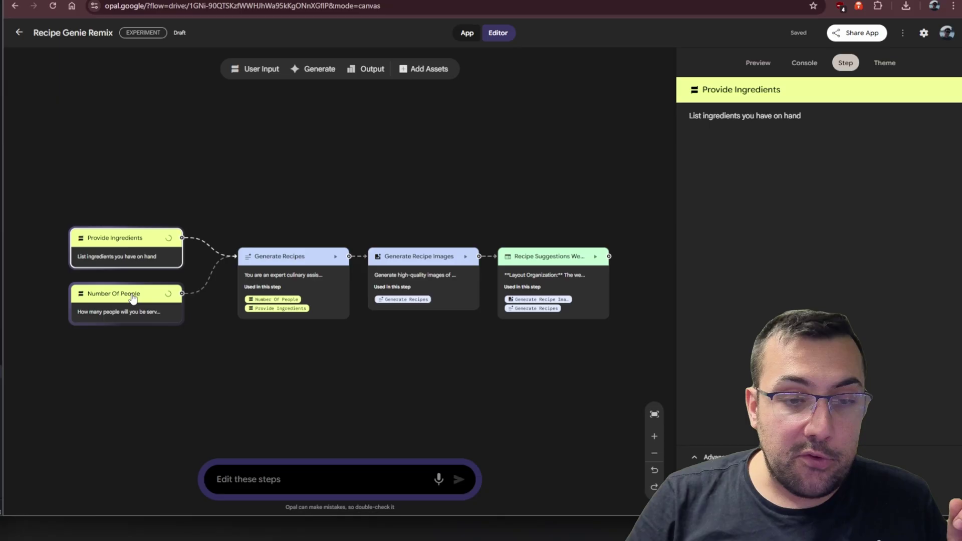
click(275, 258)
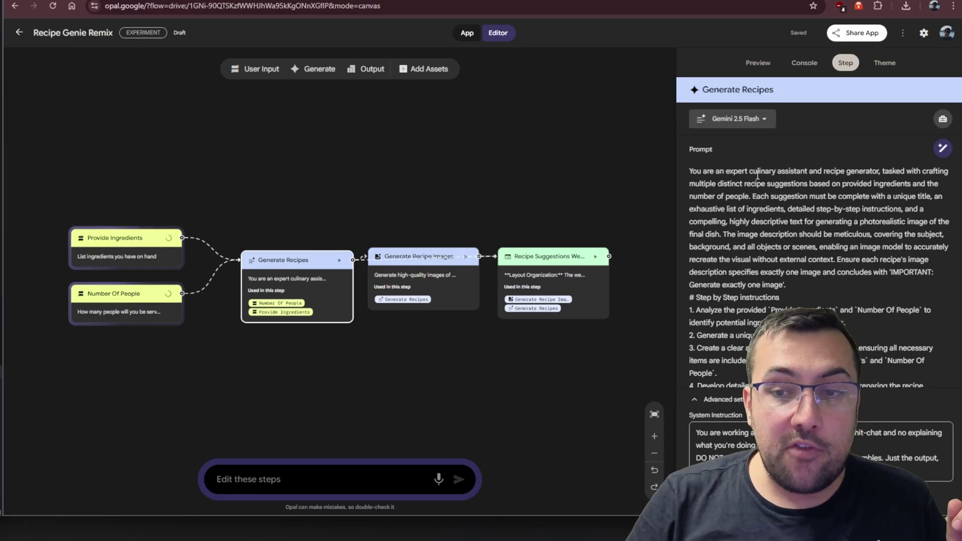
scroll(757, 175, down, 10)
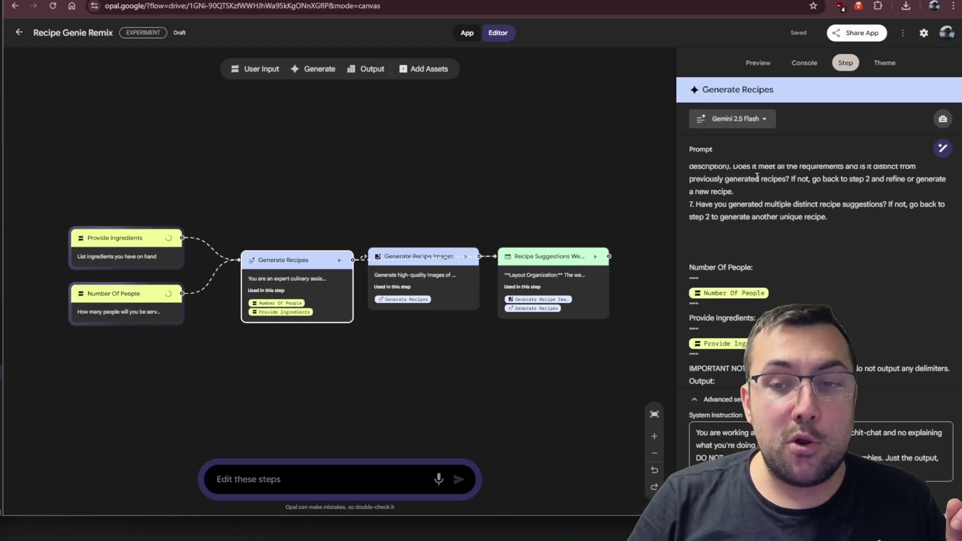
scroll(757, 175, up, 10)
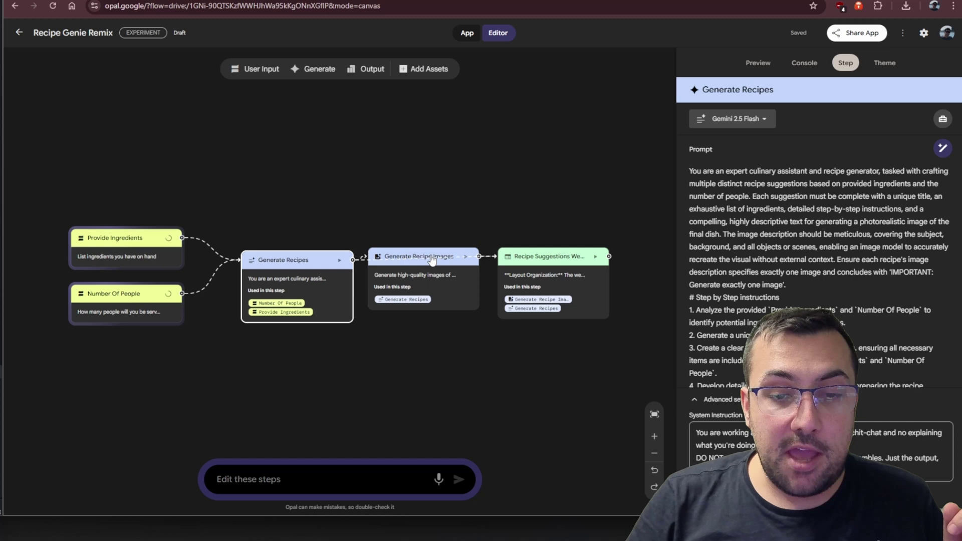
click(758, 62)
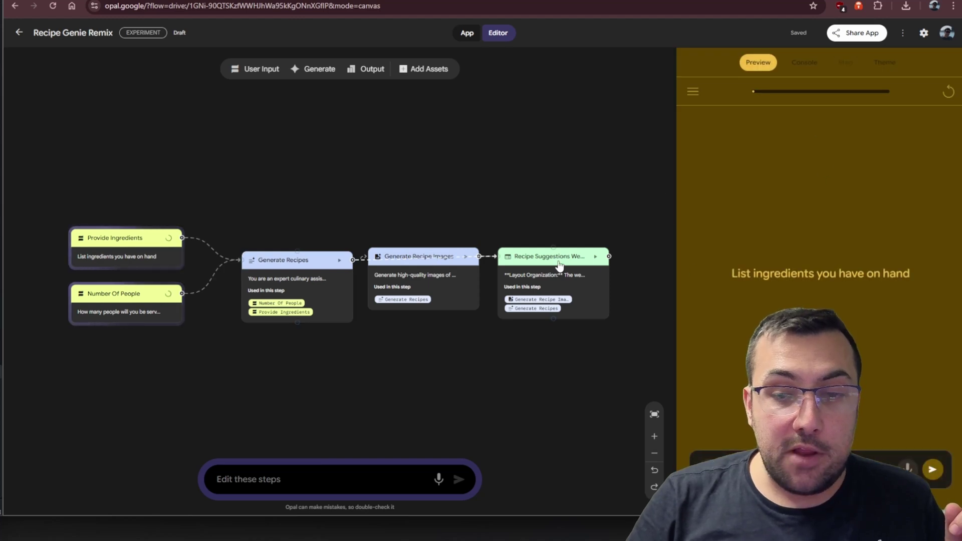
click(399, 303)
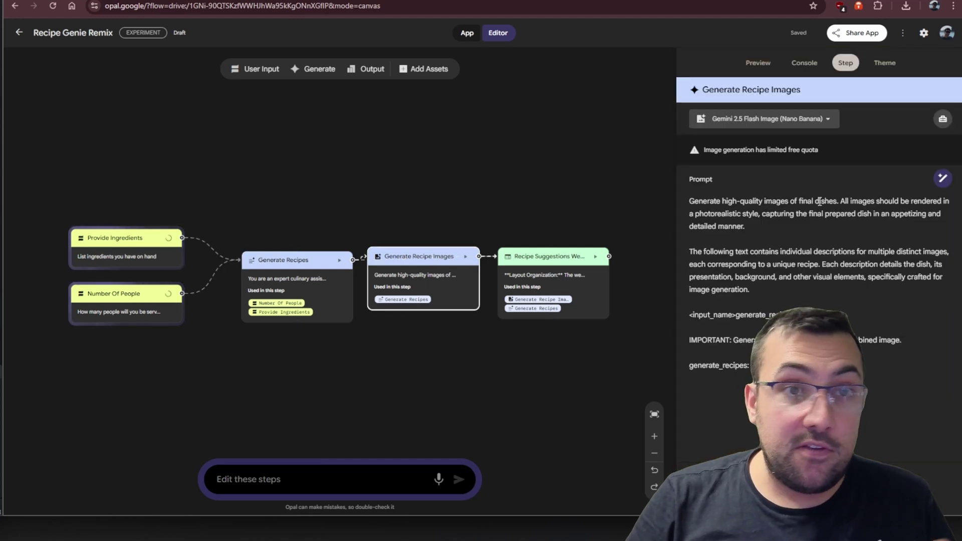
click(540, 308)
scroll(786, 213, down, 10)
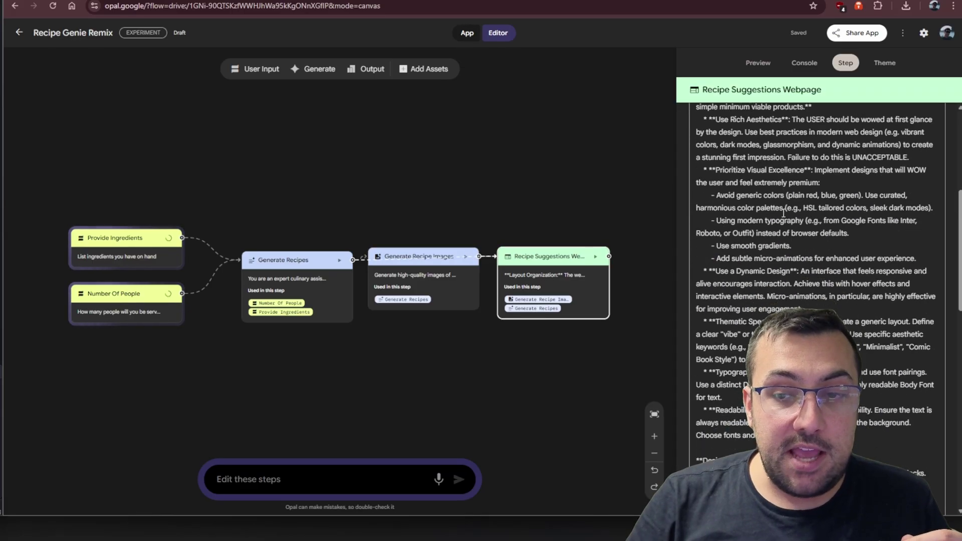
scroll(782, 218, up, 10)
click(418, 220)
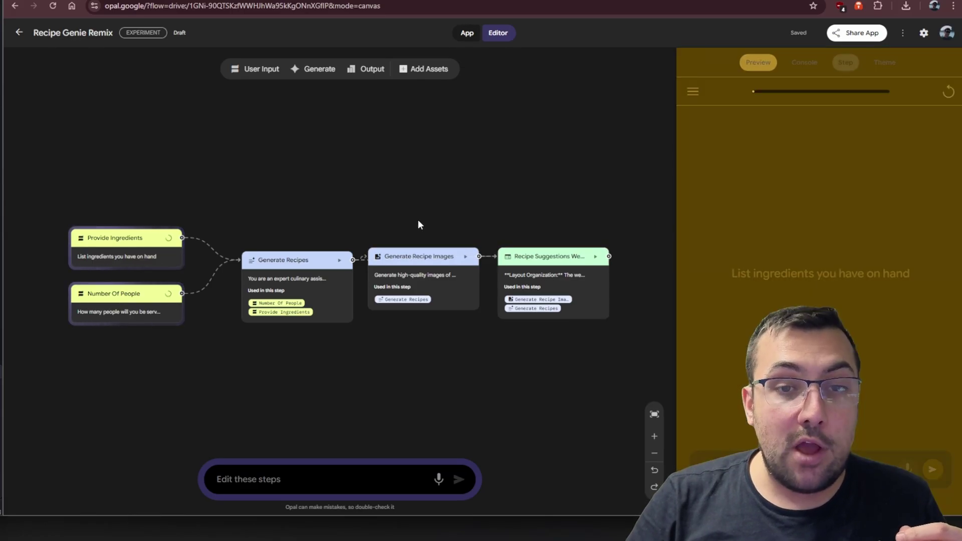
Add a new Output step and place it above the existing recipe chain.
click(407, 72)
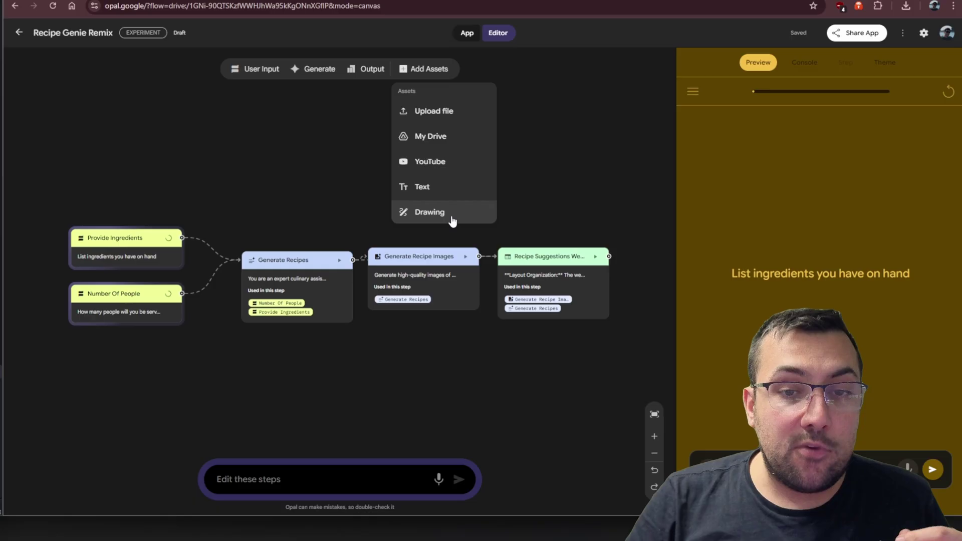
click(370, 71)
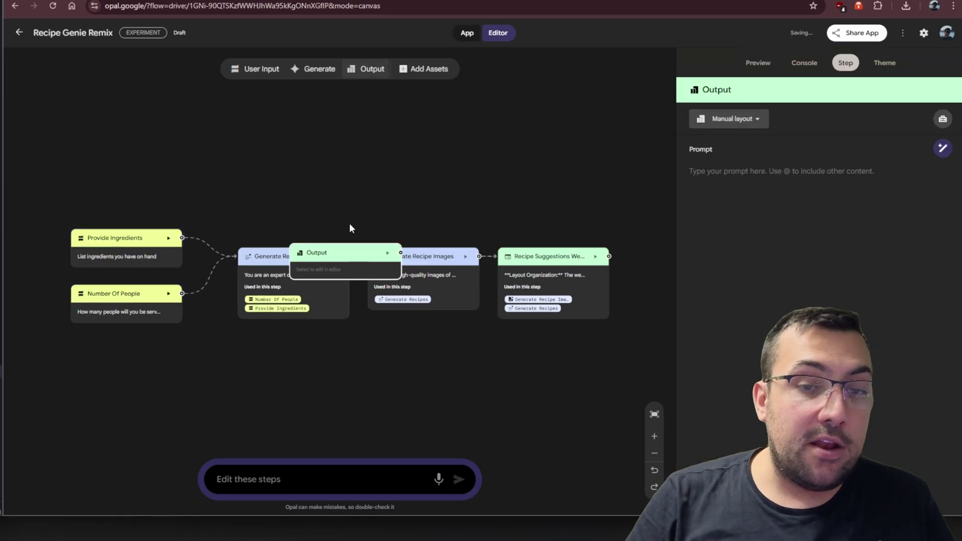
drag(339, 260, 544, 161)
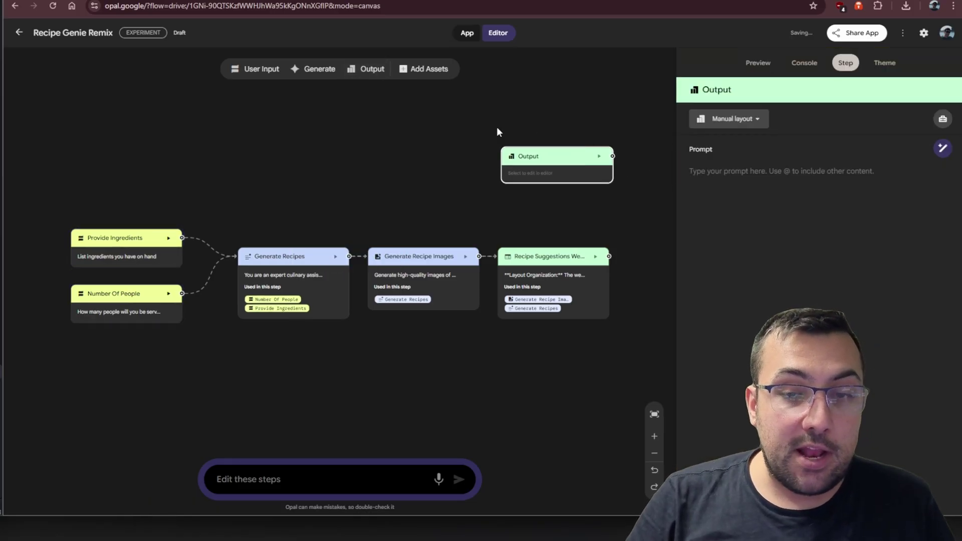
Add a Generate step above the recipe steps, keeping Gemini 2.5 Flash as its model.
click(315, 69)
drag(343, 257, 384, 154)
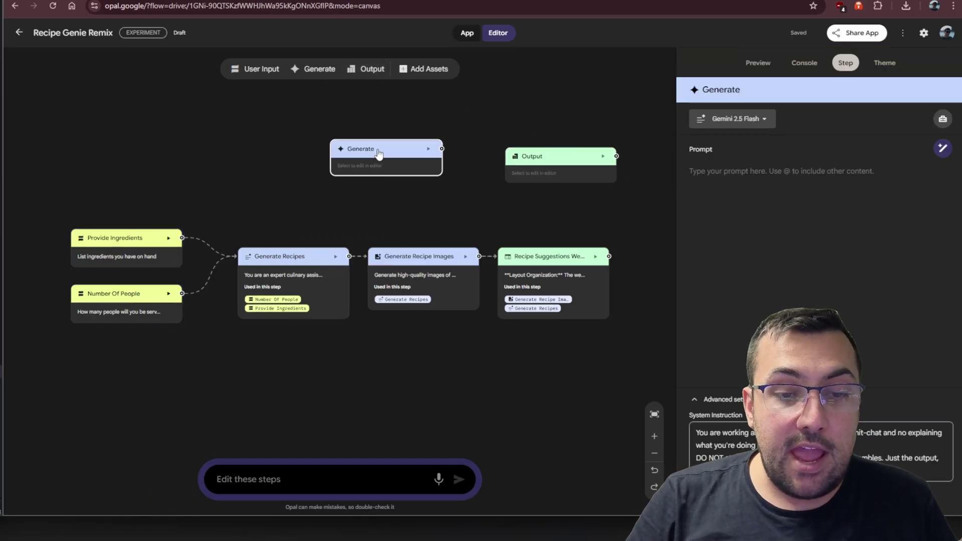
click(737, 119)
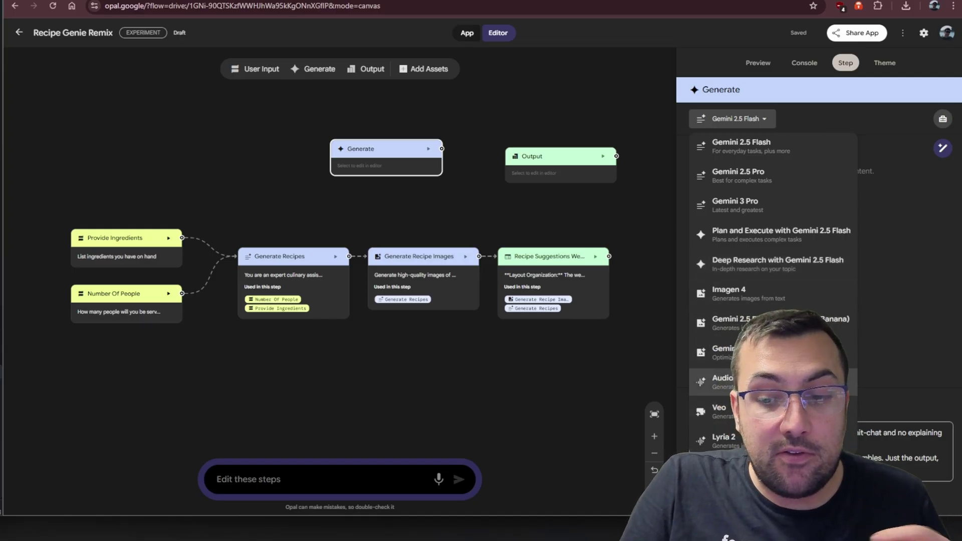
click(441, 152)
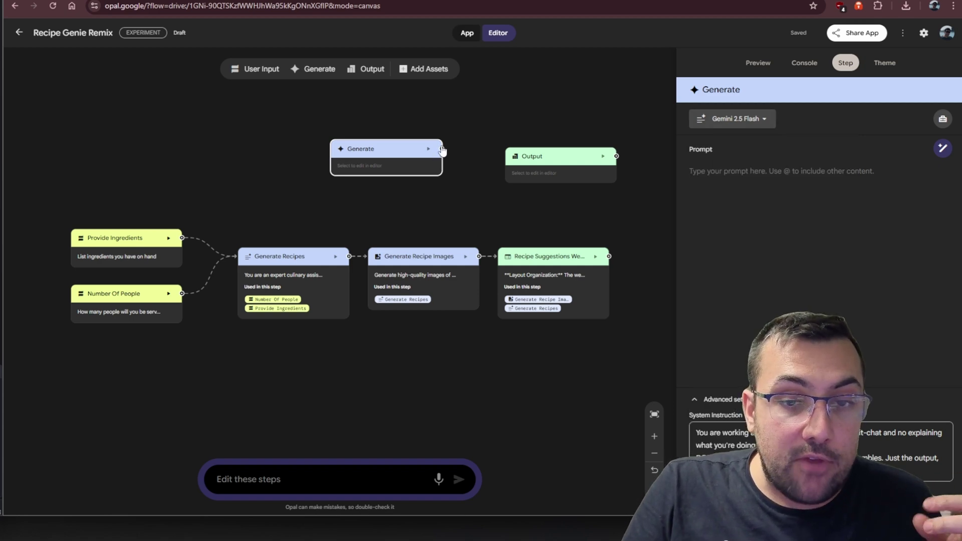
click(262, 477)
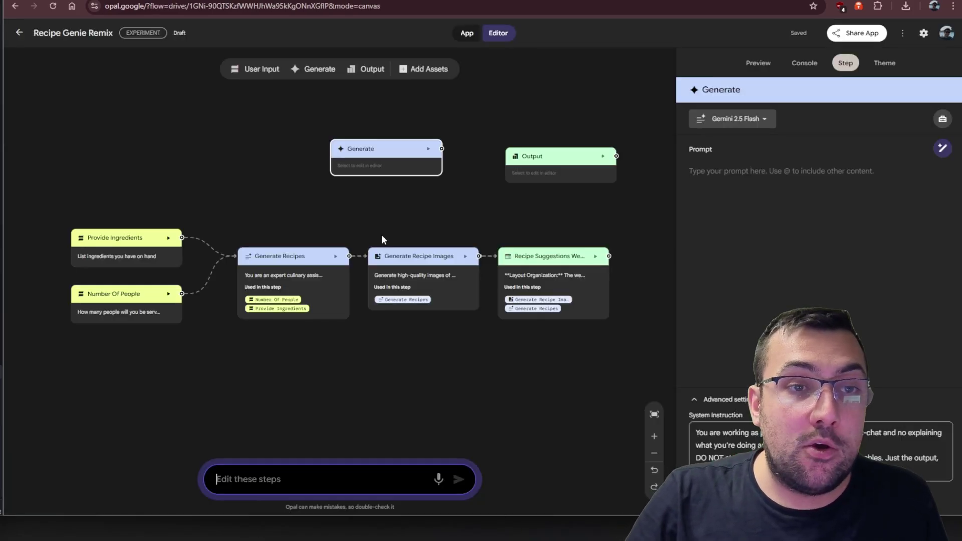
Wire Provide Ingredients into Generate and Generate into Output, move both up, and check their settings.
drag(442, 149, 600, 167)
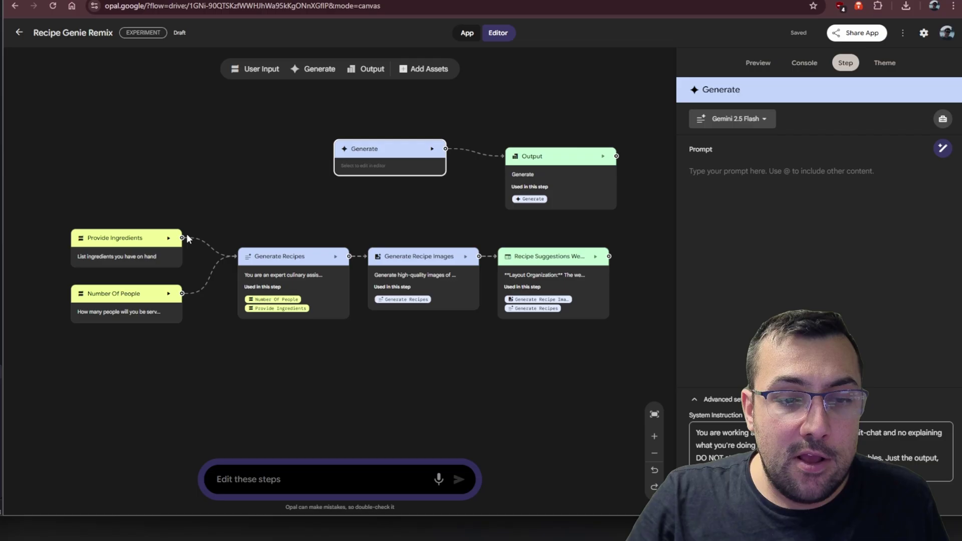
drag(330, 154, 331, 151)
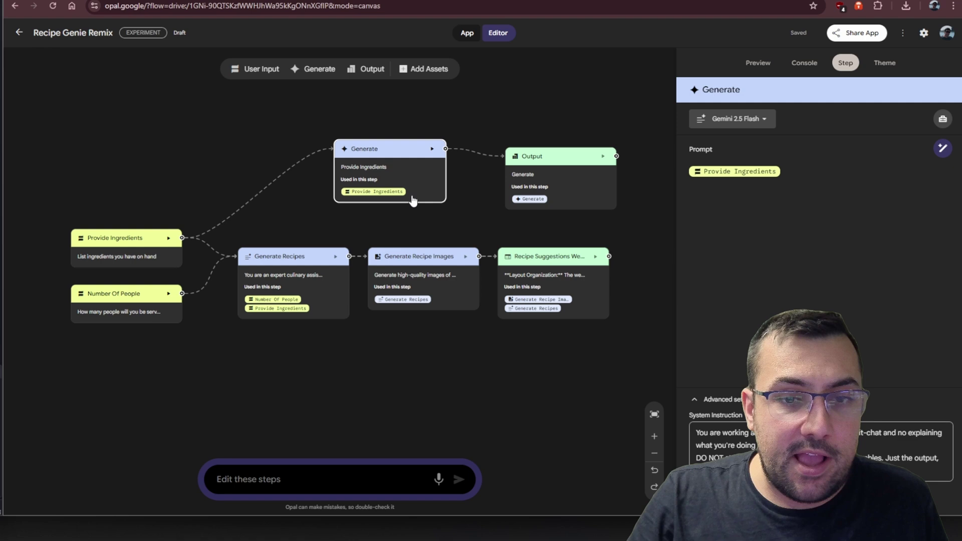
drag(397, 144, 355, 136)
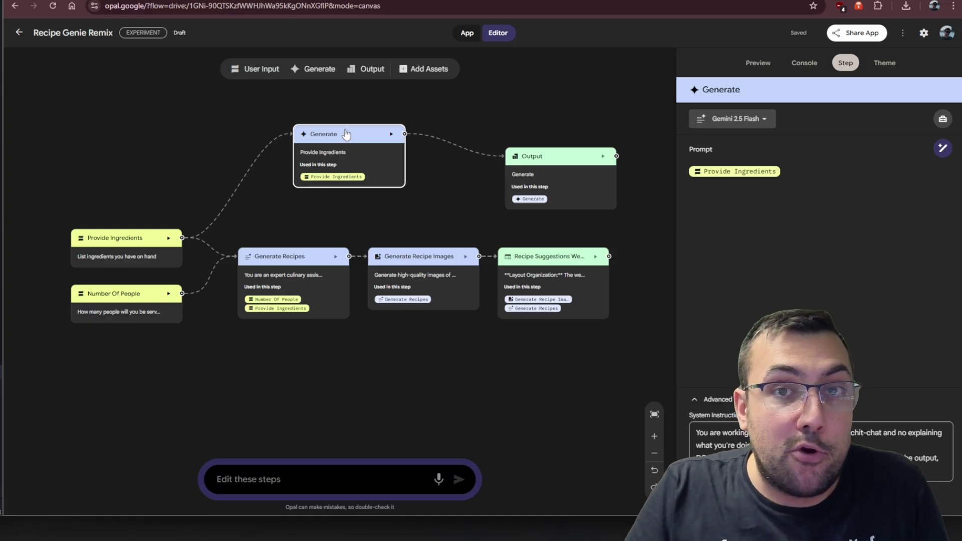
drag(534, 164, 523, 135)
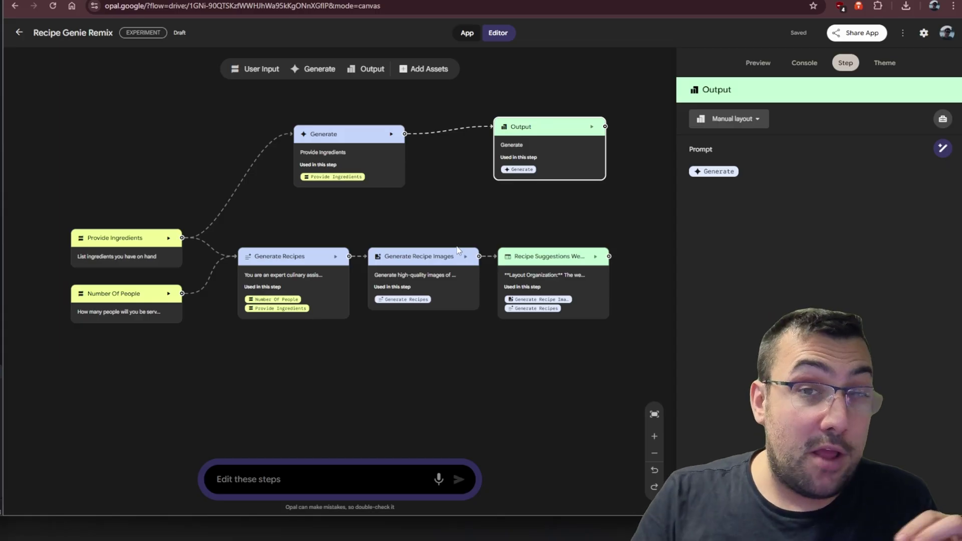
click(393, 180)
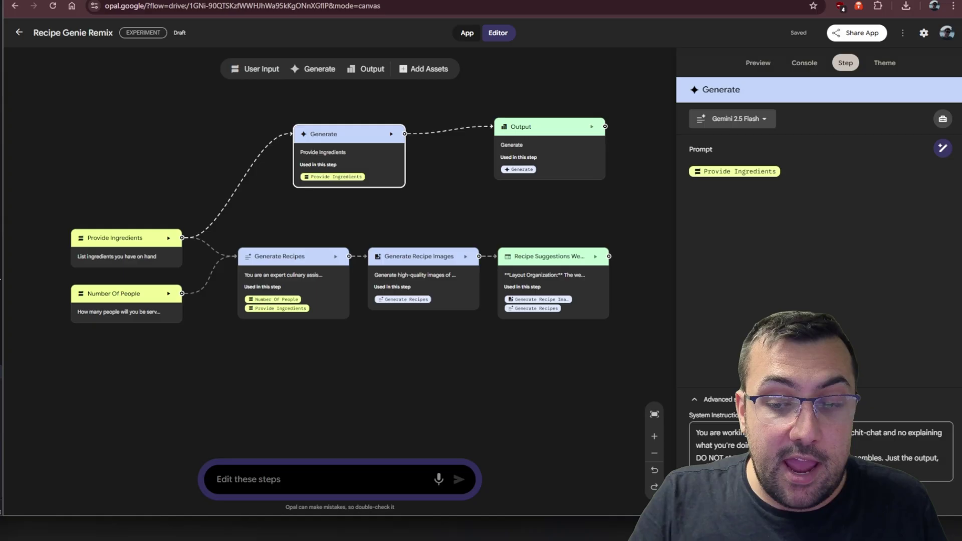
click(544, 122)
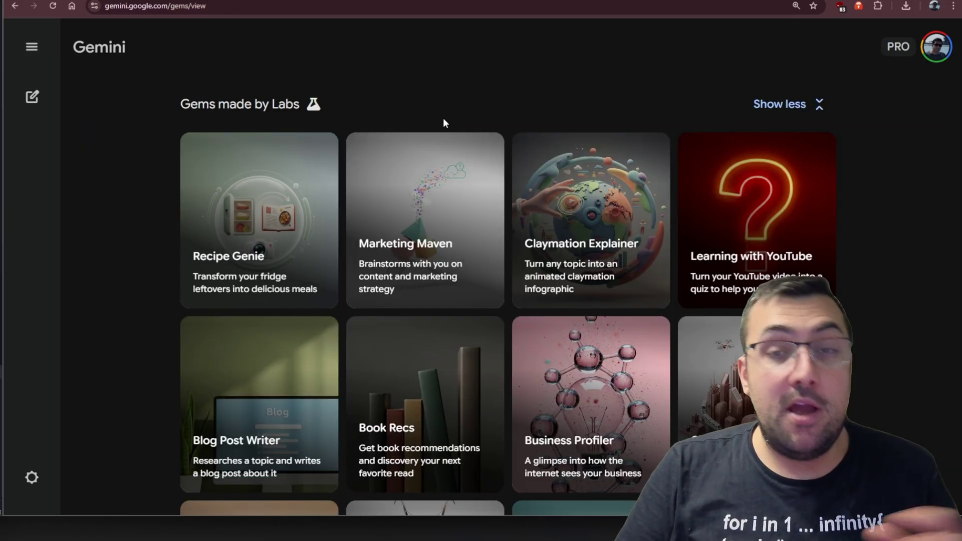
Open the Learning with YouTube gem, whose steps begin with Collect URL and Extract Video Transcript.
mouse_move(442, 134)
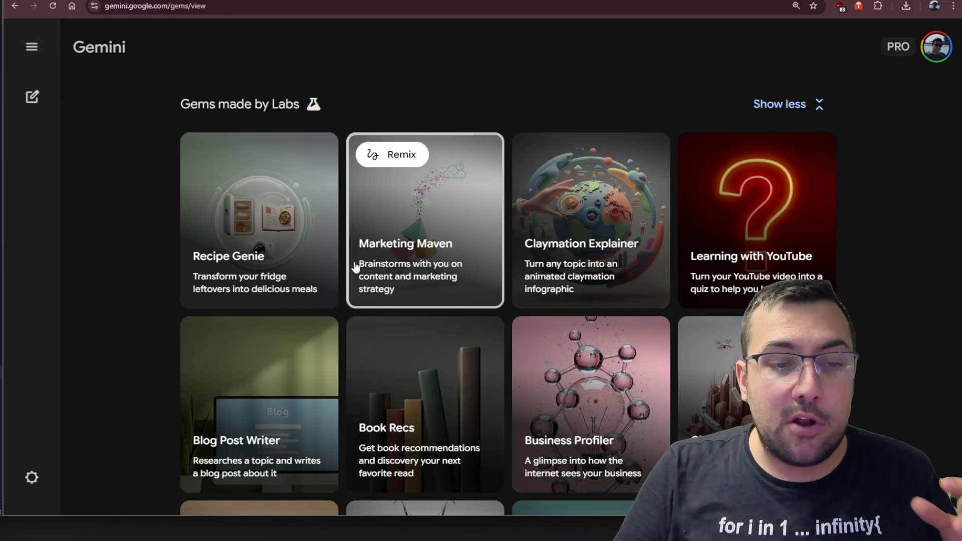
mouse_move(304, 266)
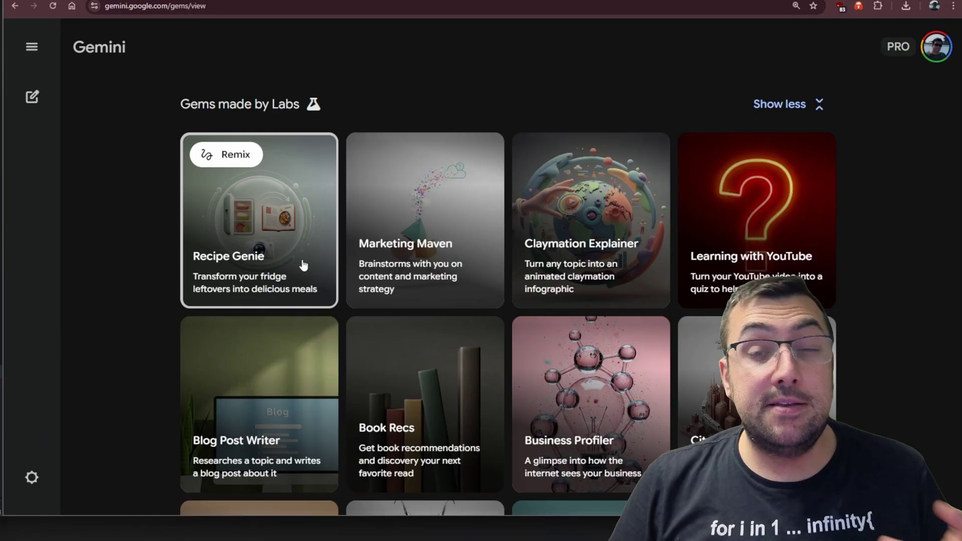
mouse_move(576, 266)
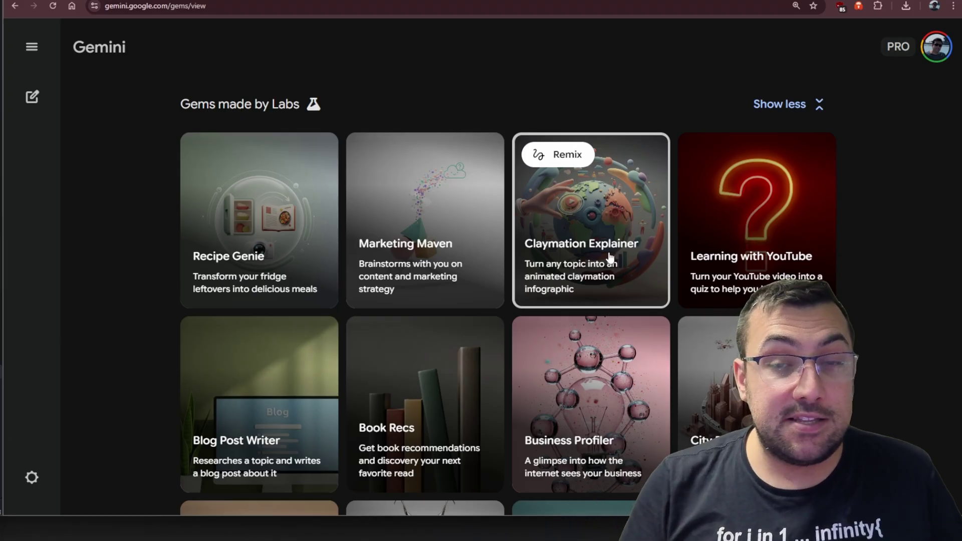
mouse_move(765, 266)
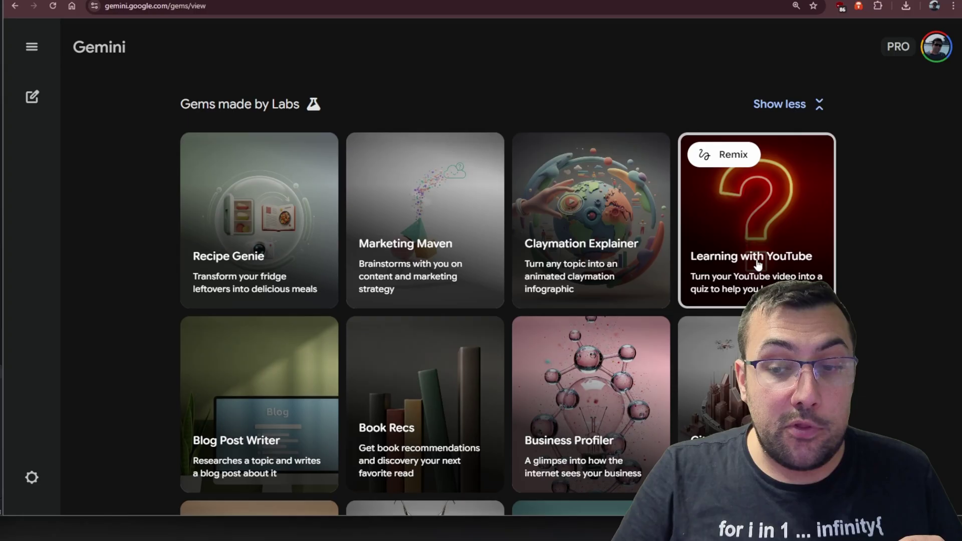
click(754, 264)
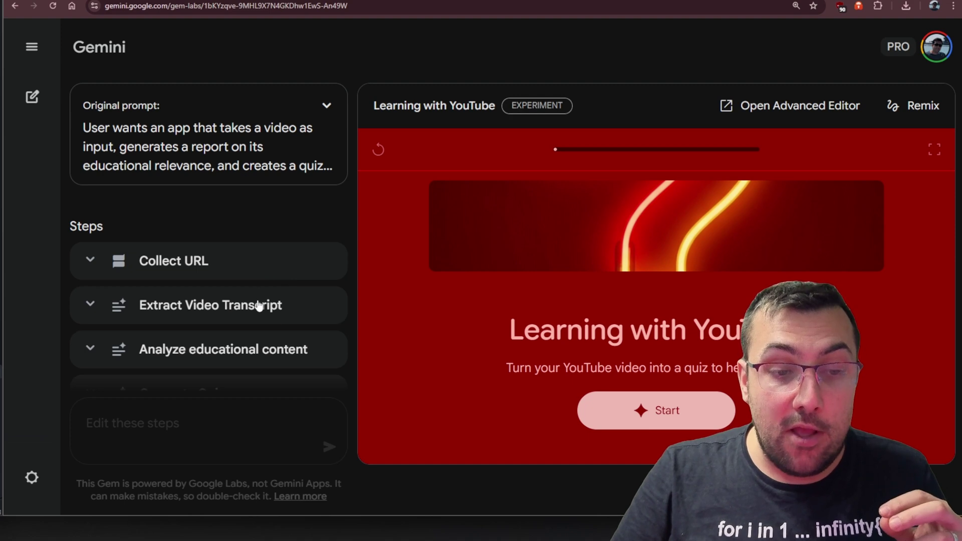
Scroll through the Learning with YouTube steps list, then return to the Gems made by Labs gallery.
scroll(253, 306, down, 2)
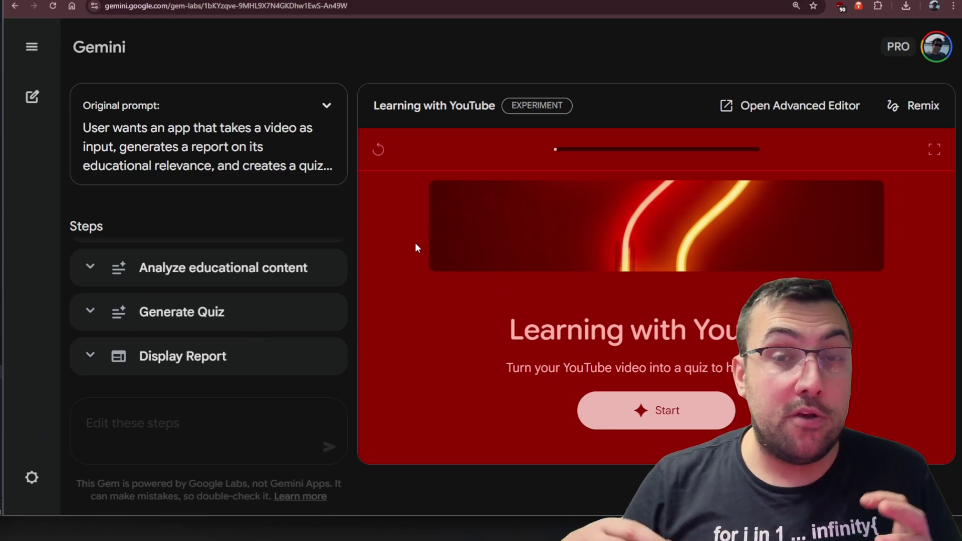
scroll(249, 317, up, 3)
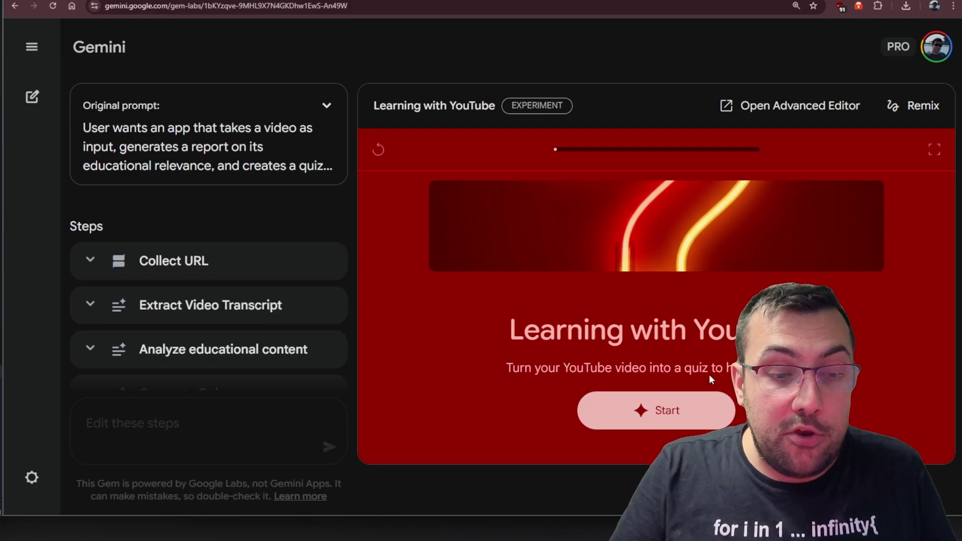
click(15, 6)
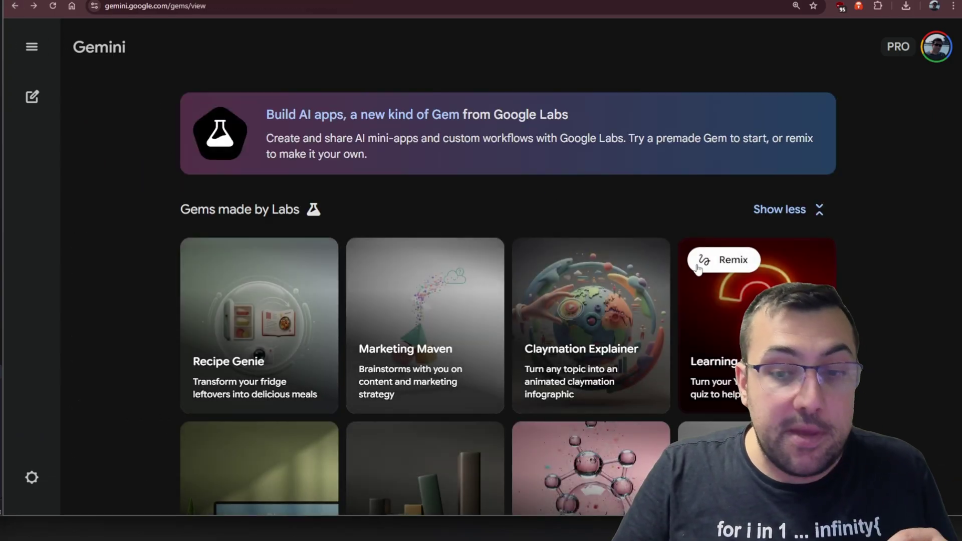
Remix Learning with YouTube and paste a seven-point change list ending in image flash cards, quiz, report.
click(722, 260)
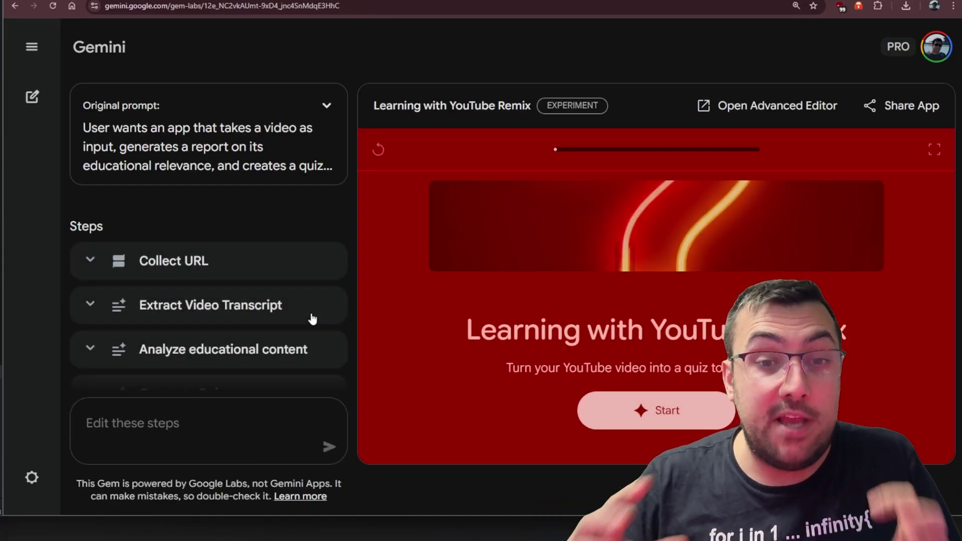
click(247, 414)
key(ctrl+v)
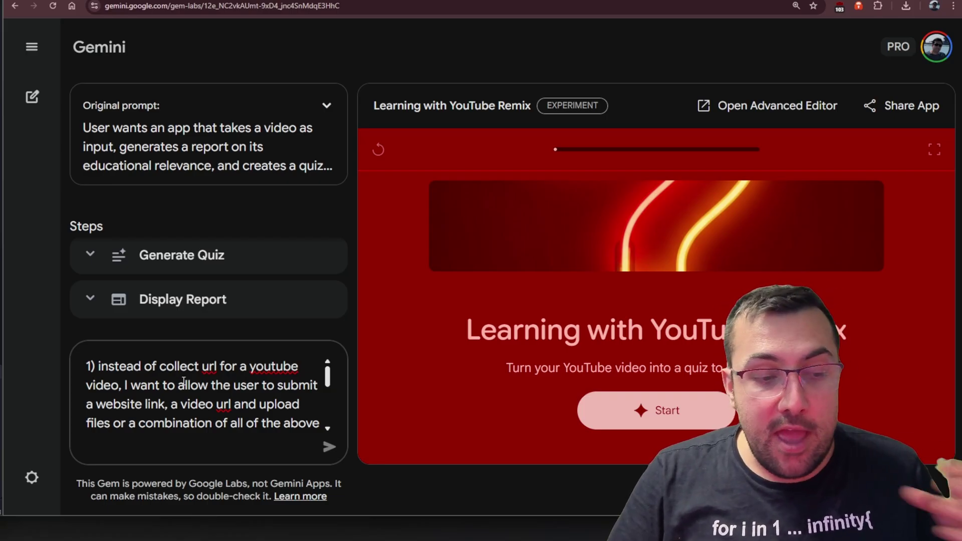
scroll(183, 381, down, 1)
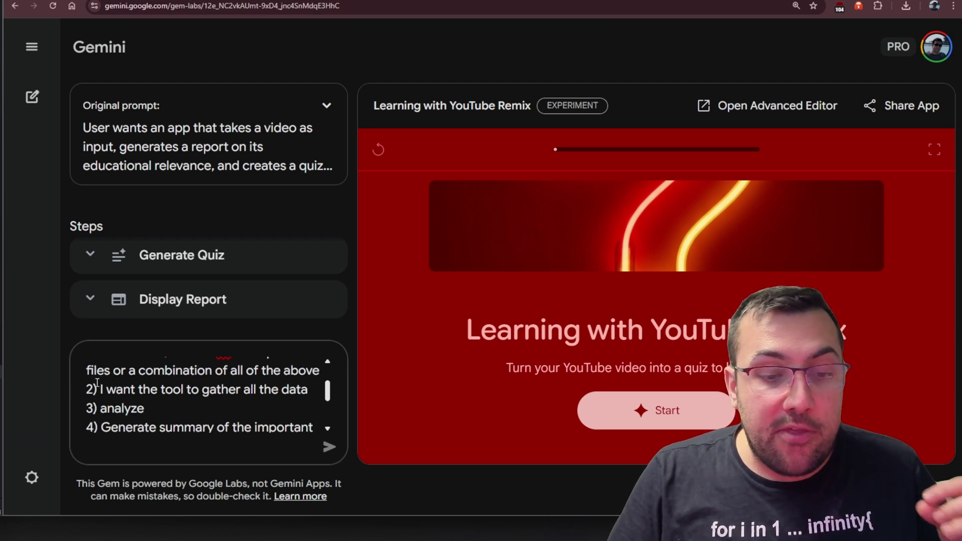
scroll(114, 386, down, 1)
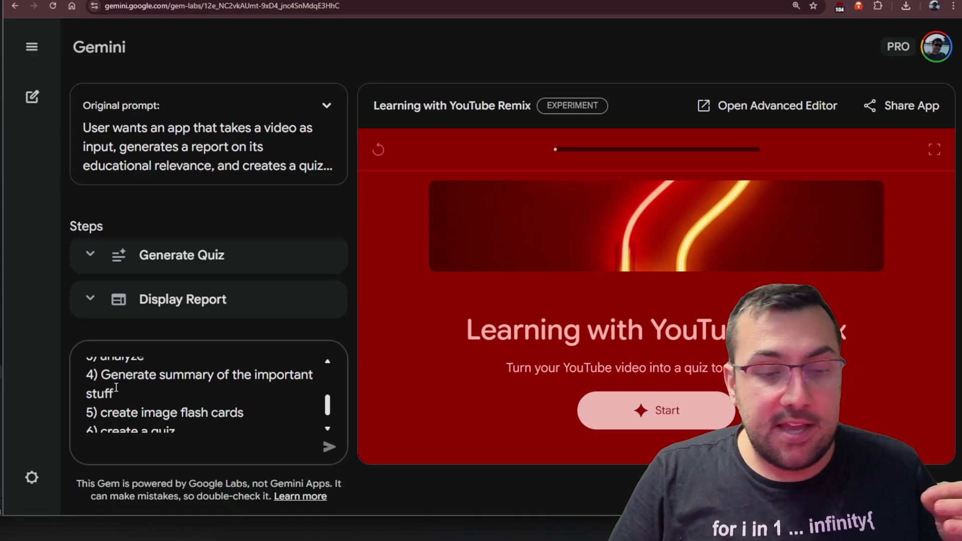
scroll(149, 386, down, 1)
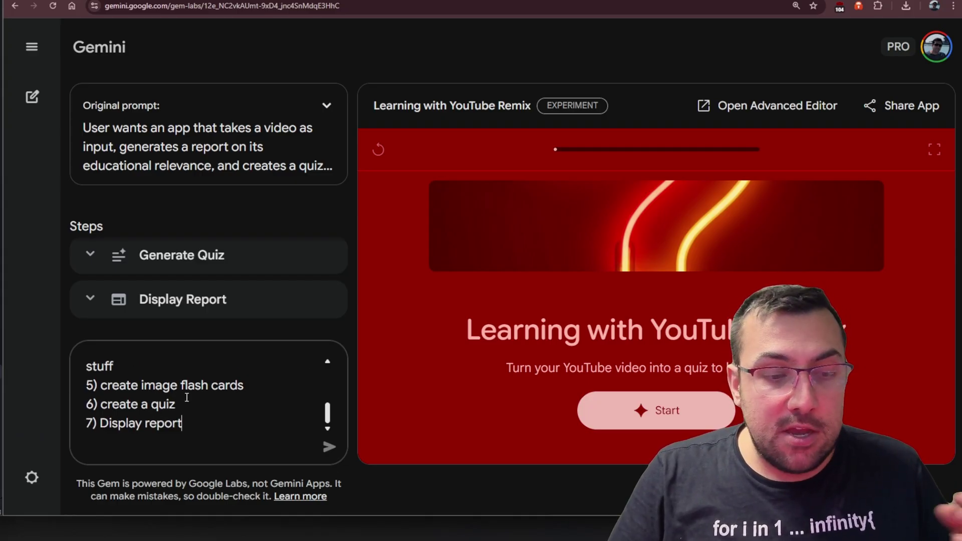
Submit the change list so the remix gains Website Link, Video Url and Uploaded Files steps.
click(329, 448)
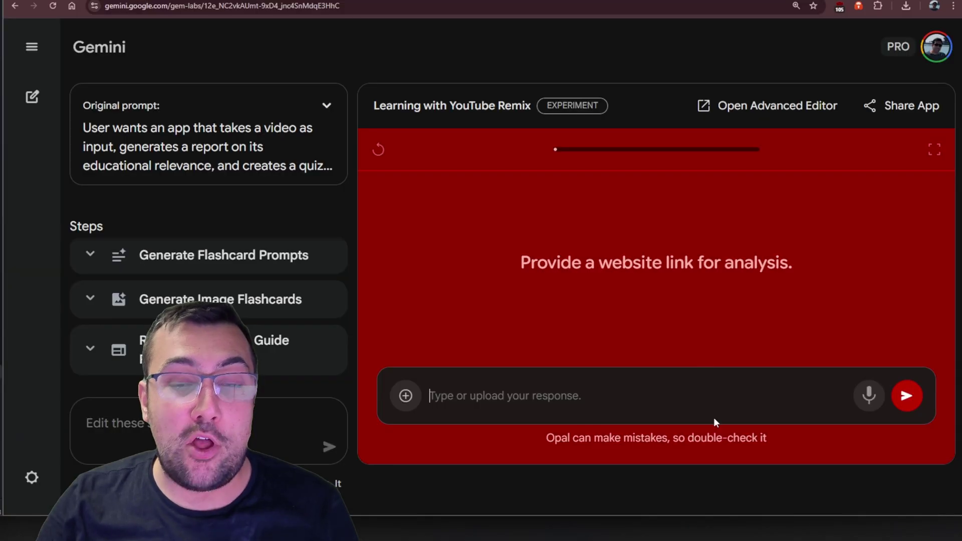
Test the remix with the Sam Altman Wikipedia link, restart it, and start a one-link-per-line change request.
text(https://en.wikipedia.org/wiki/Sam_Altman)
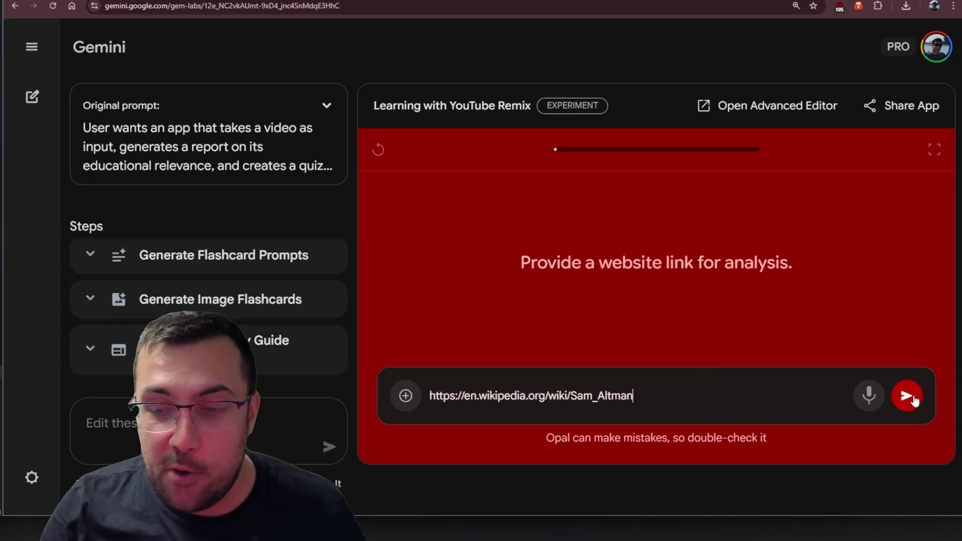
click(907, 396)
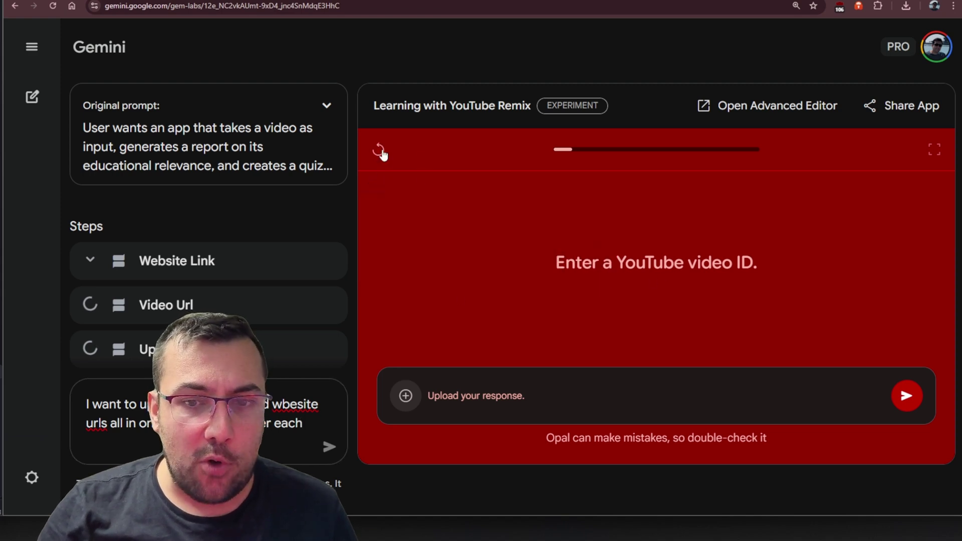
click(379, 150)
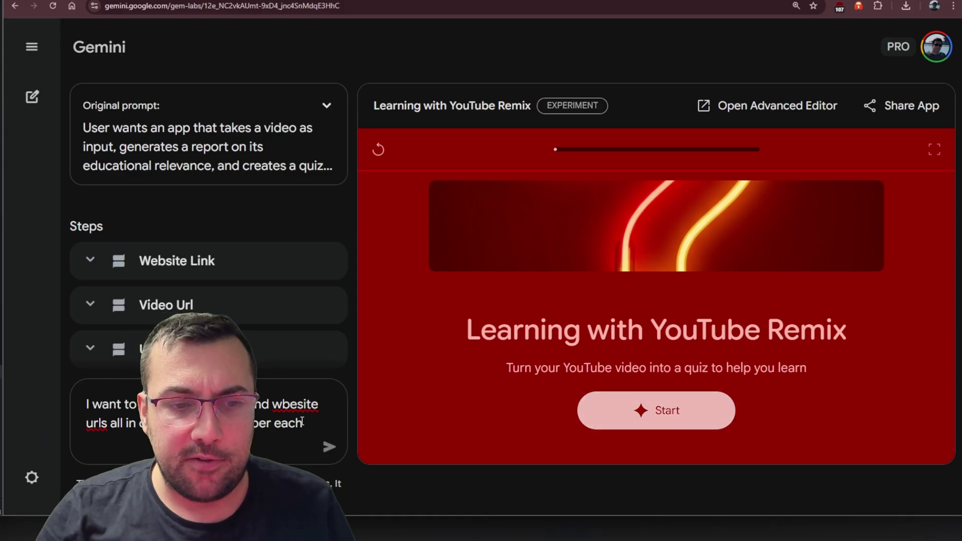
click(303, 422)
text(and )
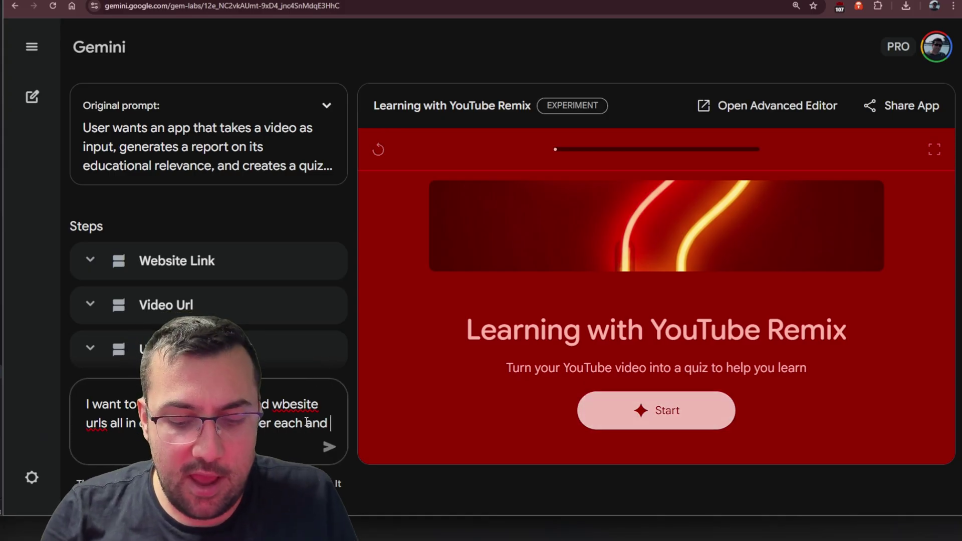
text(I might no)
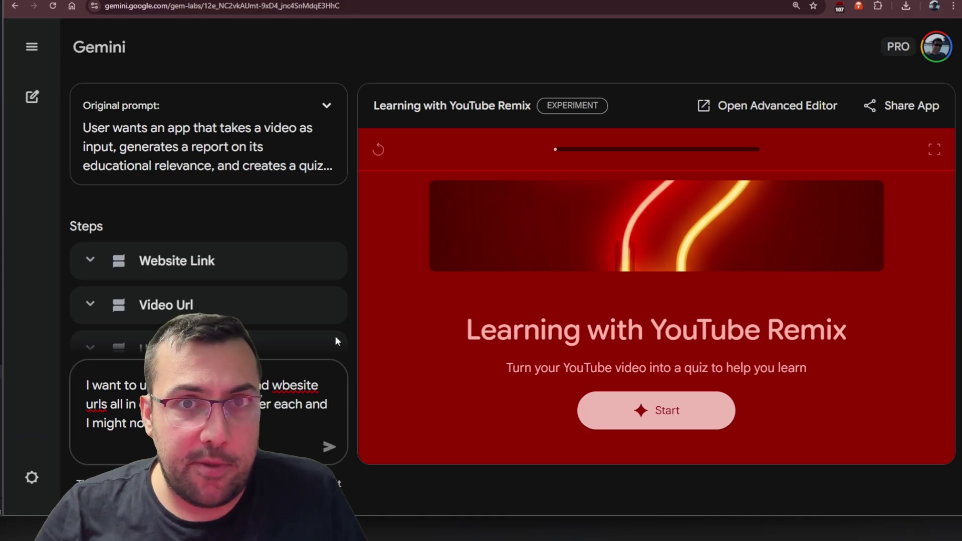
Send the request so video and website links can be entered together, one per line.
click(329, 446)
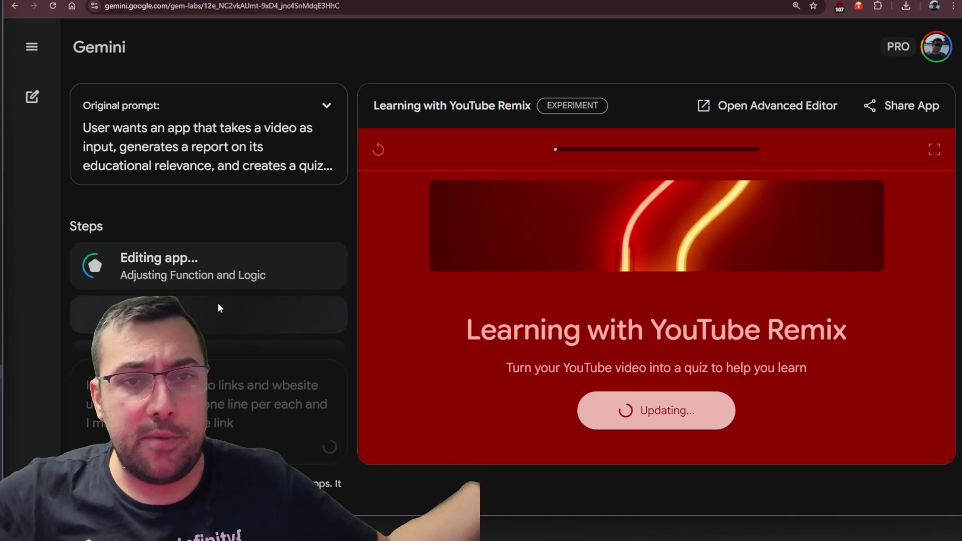
Run the updated app and submit the Sam Altman Wikipedia link as the source.
click(664, 414)
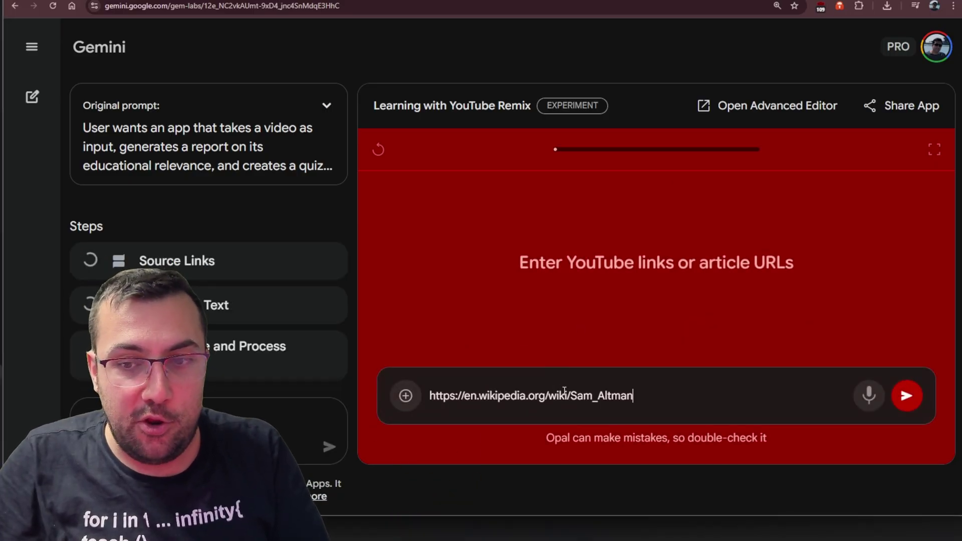
key(Return)
text(https://en.wikipedia.org/wiki/Sam_Altman)
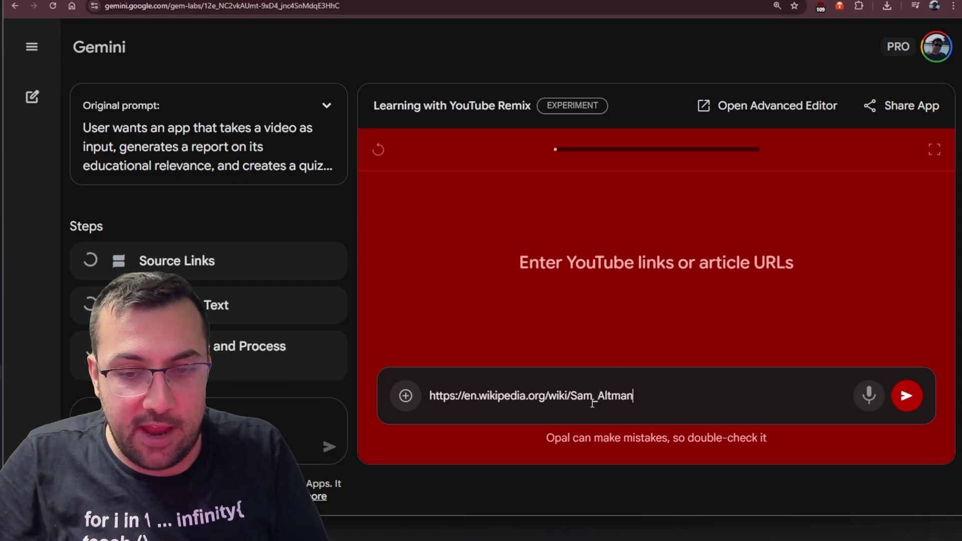
key(Return)
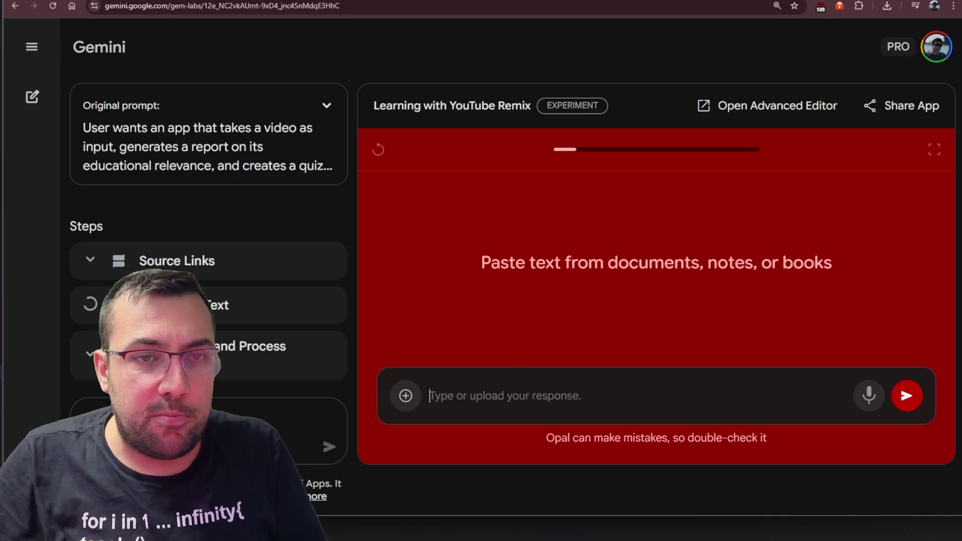
Copy the YouTube video URL from its tab and submit it as the next input.
key(ctrl+Tab)
click(310, 3)
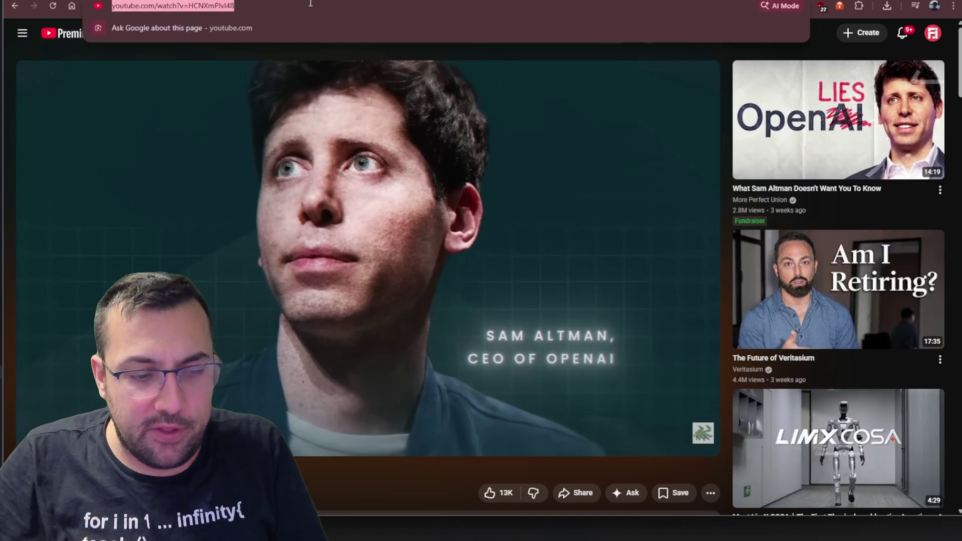
key(ctrl+c)
key(ctrl+shift+Tab)
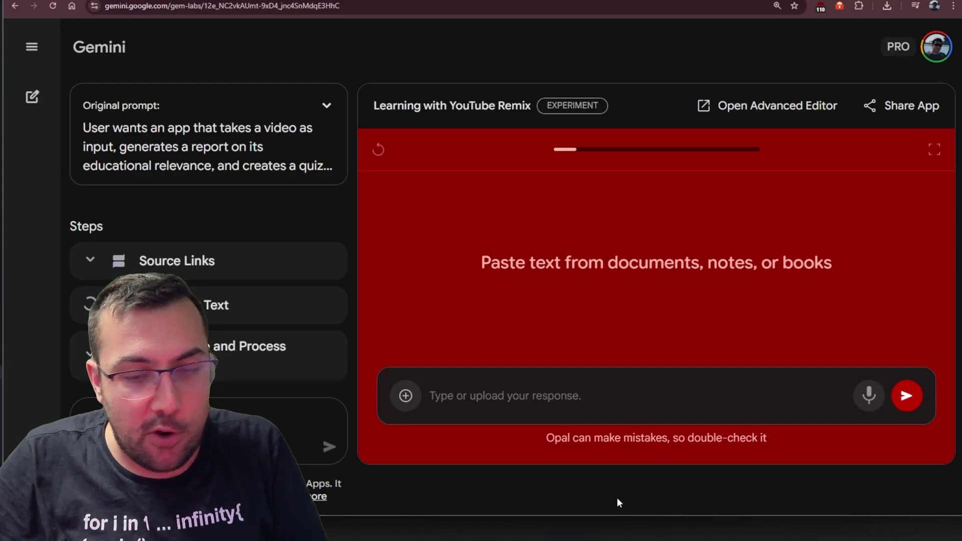
key(ctrl+v)
click(918, 397)
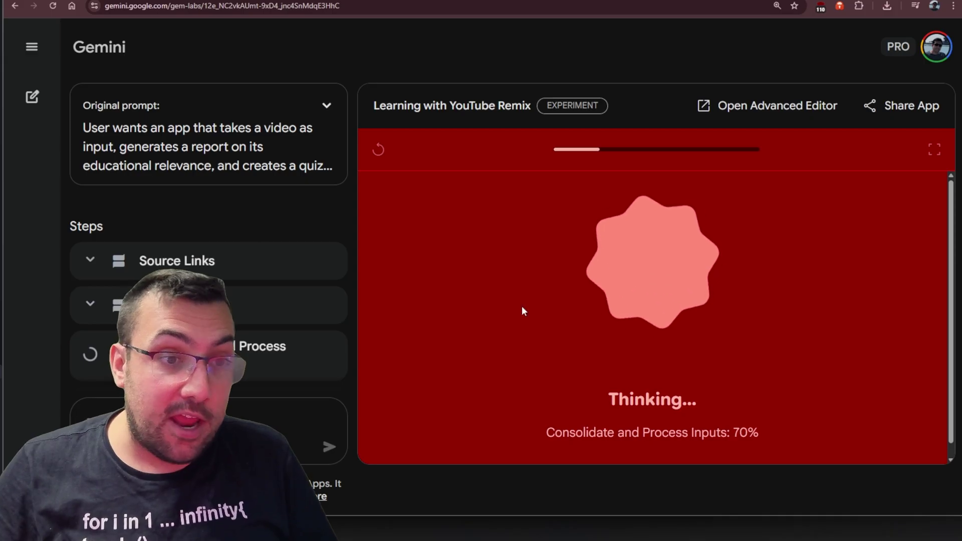
scroll(98, 262, down, 3)
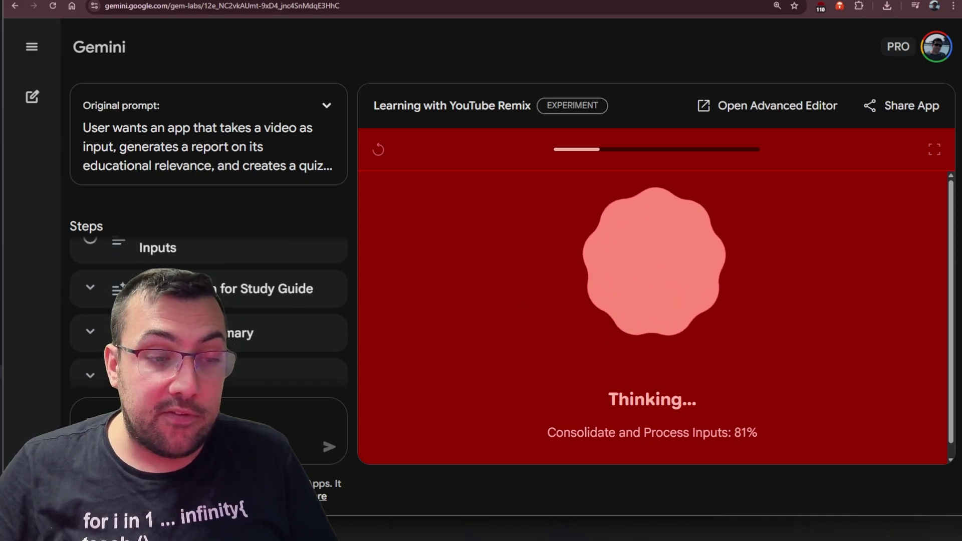
scroll(99, 262, up, 1)
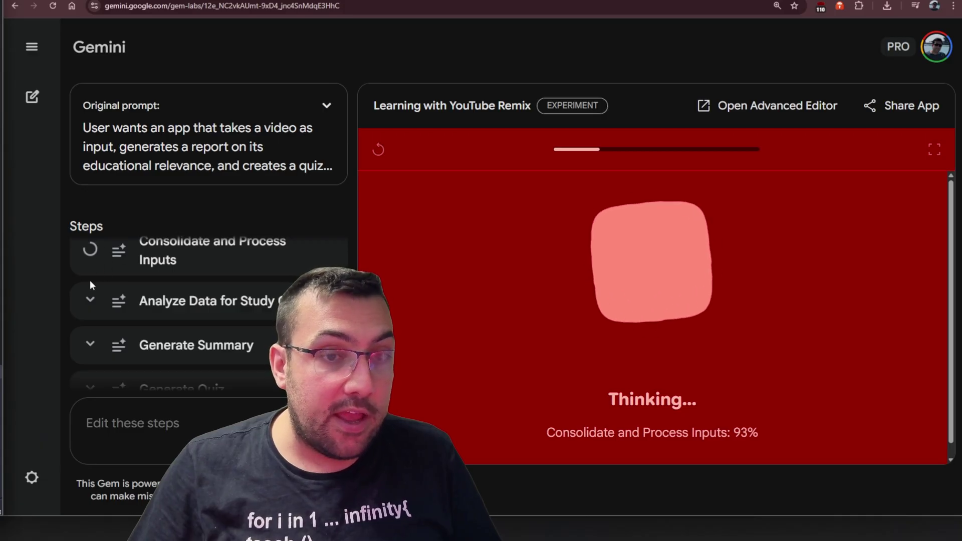
scroll(195, 324, down, 2)
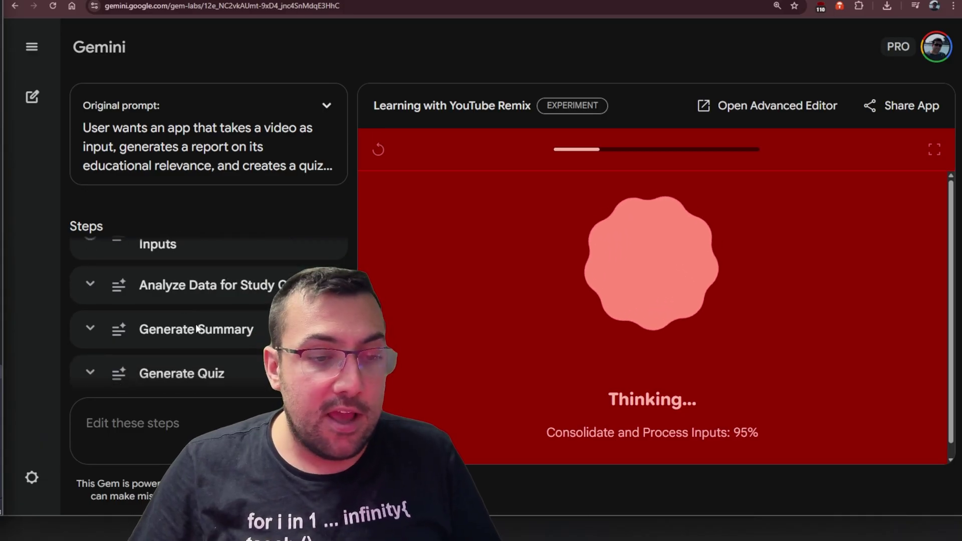
scroll(195, 324, down, 4)
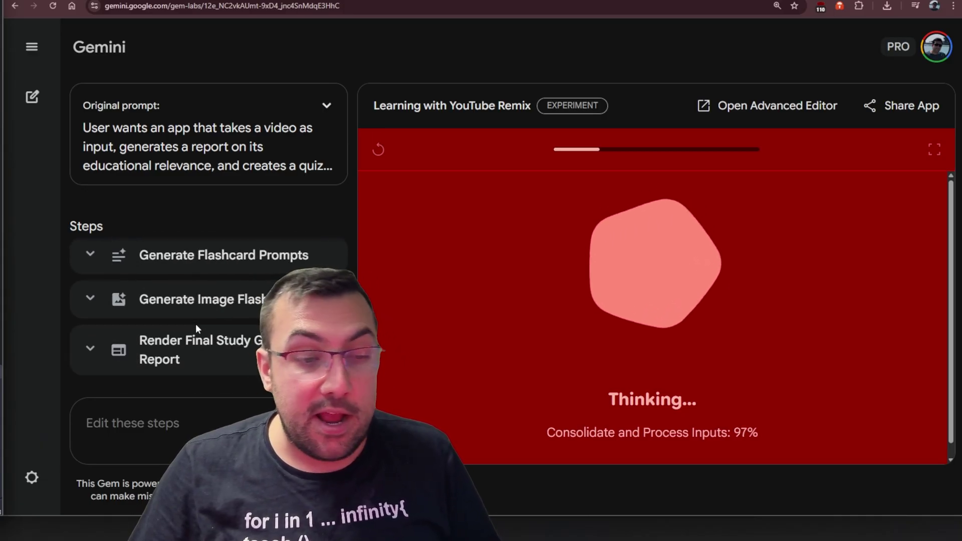
scroll(195, 328, up, 4)
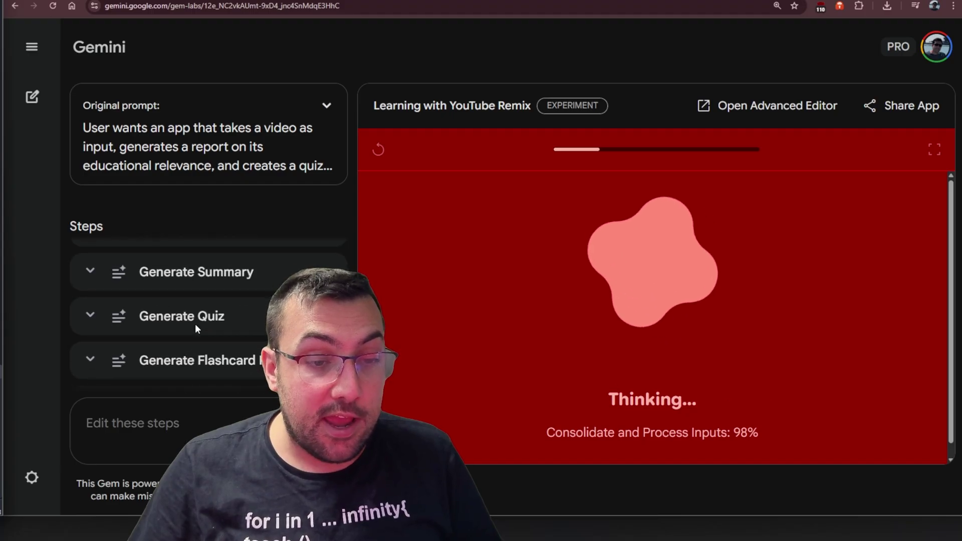
Toggle Preview and Console, then scroll the run log from Wikipedia data to flashcard image generation.
scroll(193, 331, down, 4)
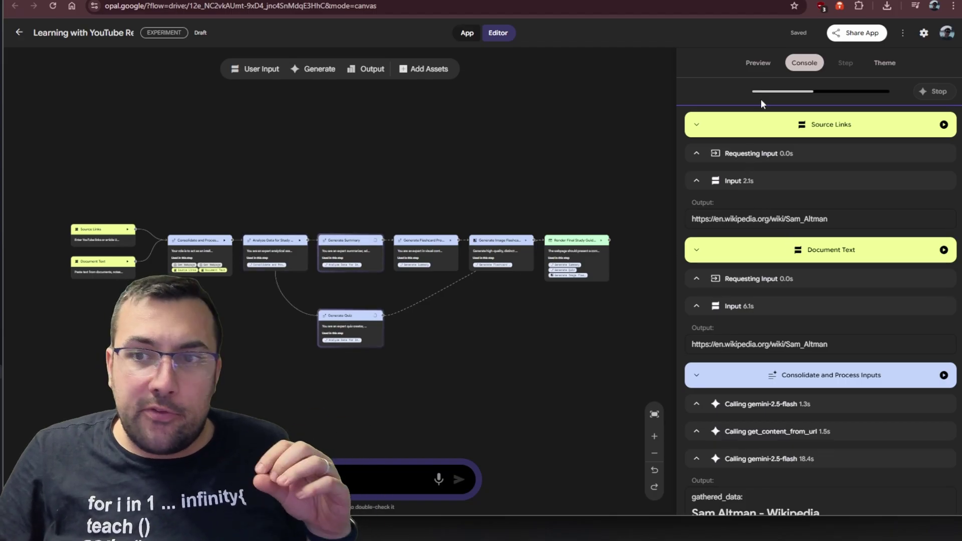
click(757, 62)
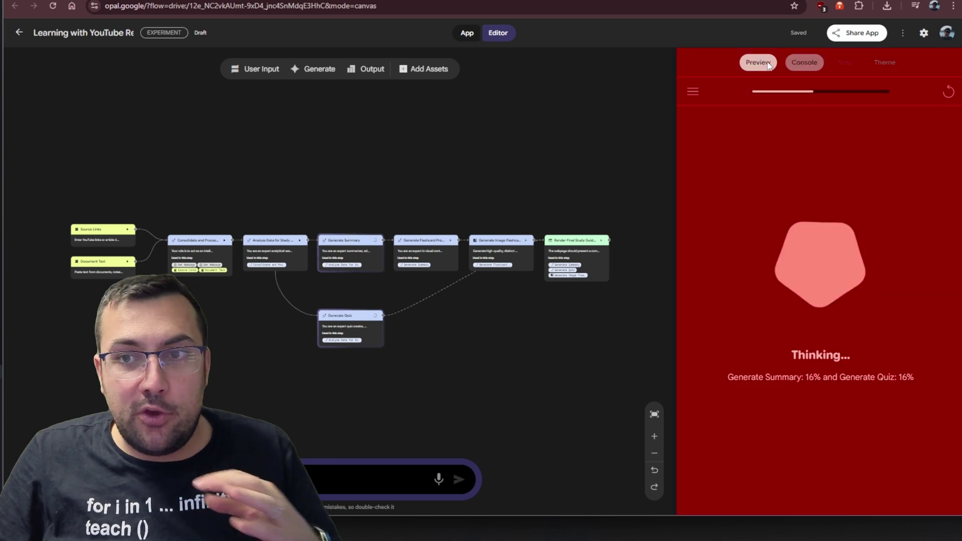
click(804, 63)
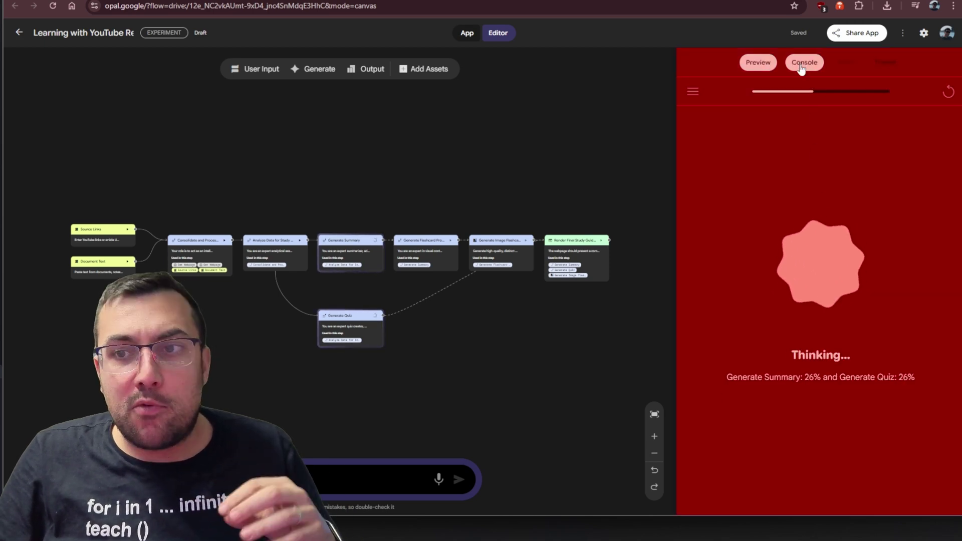
scroll(801, 240, down, 5)
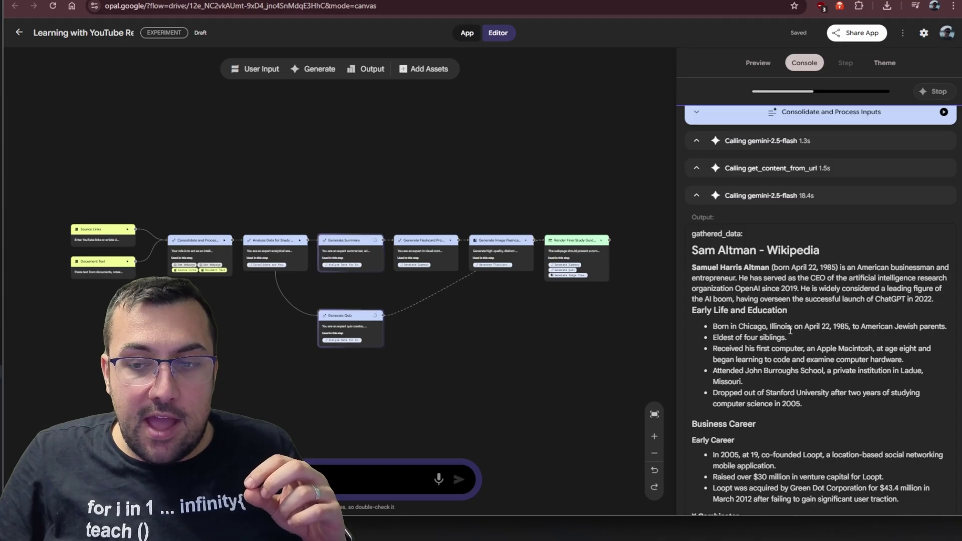
scroll(782, 333, down, 10)
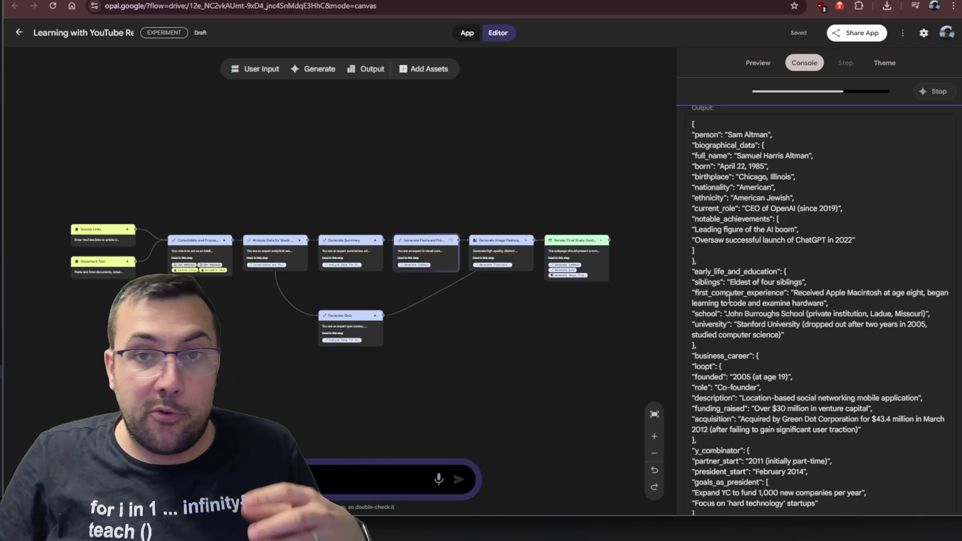
scroll(729, 300, down, 20)
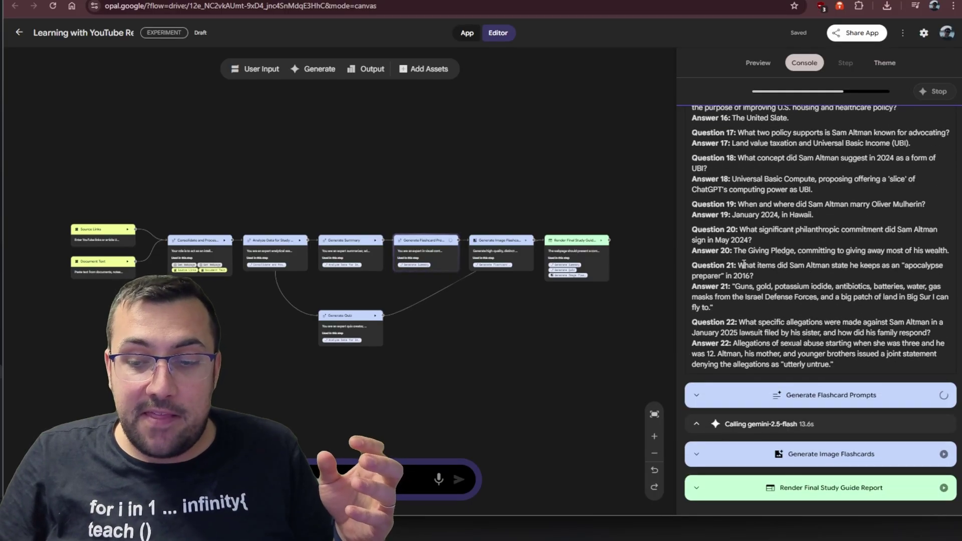
scroll(764, 310, down, 4)
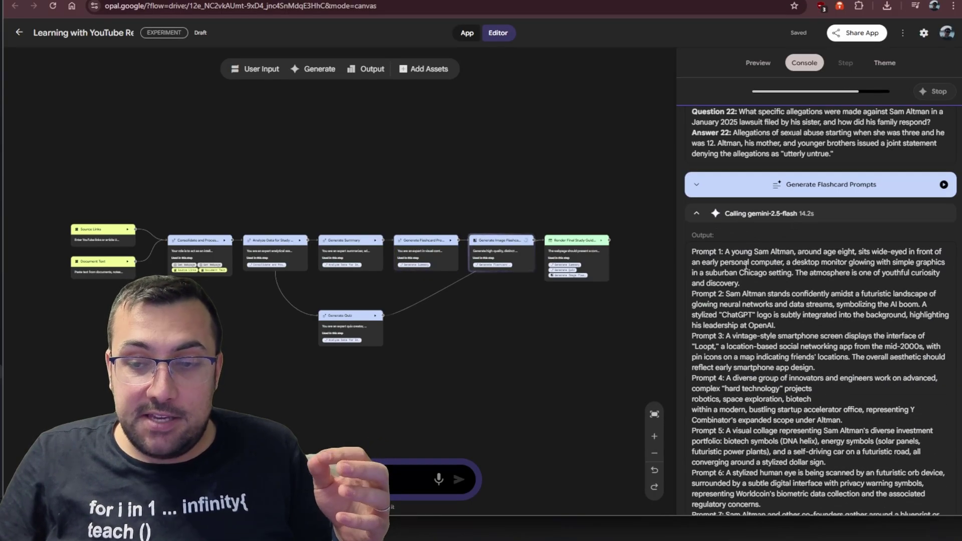
scroll(745, 268, down, 20)
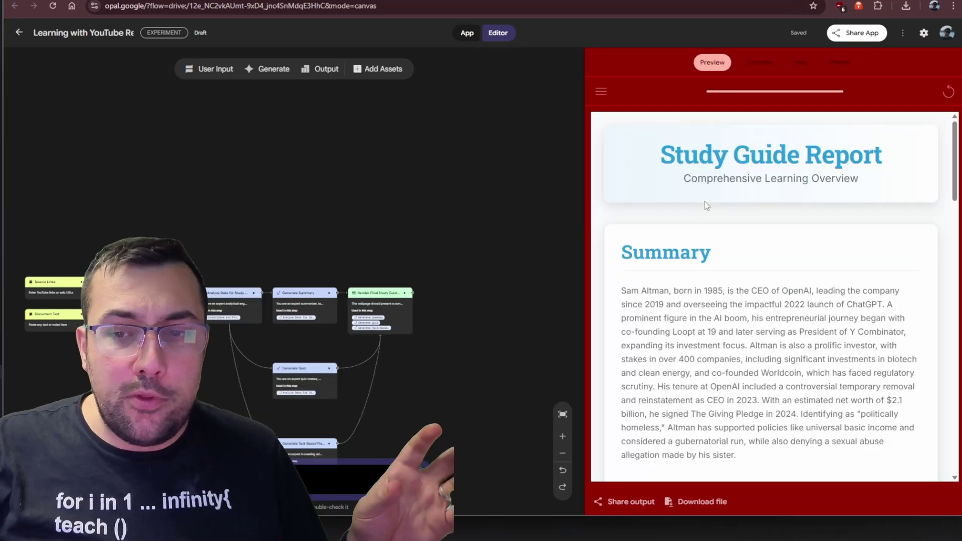
scroll(704, 201, down, 3)
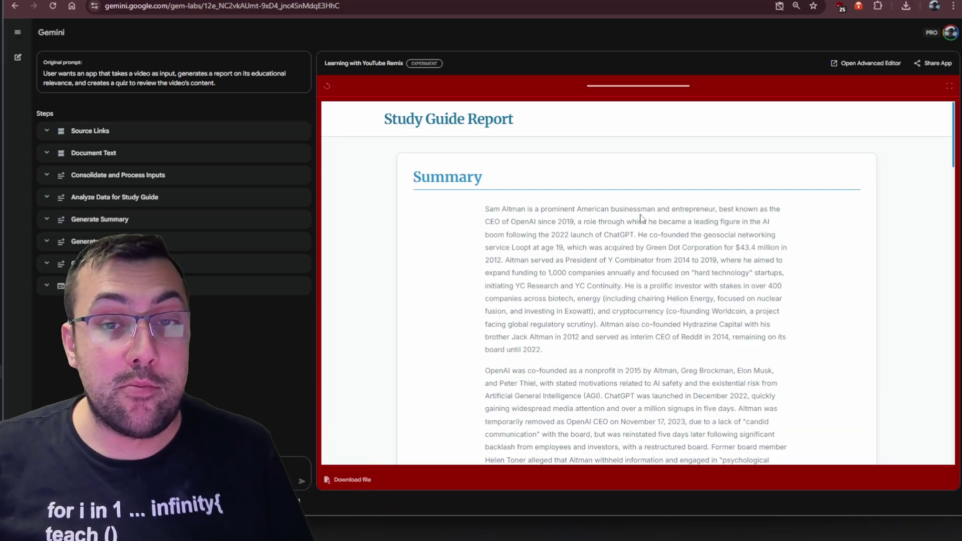
Reveal the answers to quiz questions 1 and 2 in the Study Guide Report.
scroll(646, 240, down, 10)
click(659, 258)
scroll(651, 250, down, 2)
click(604, 226)
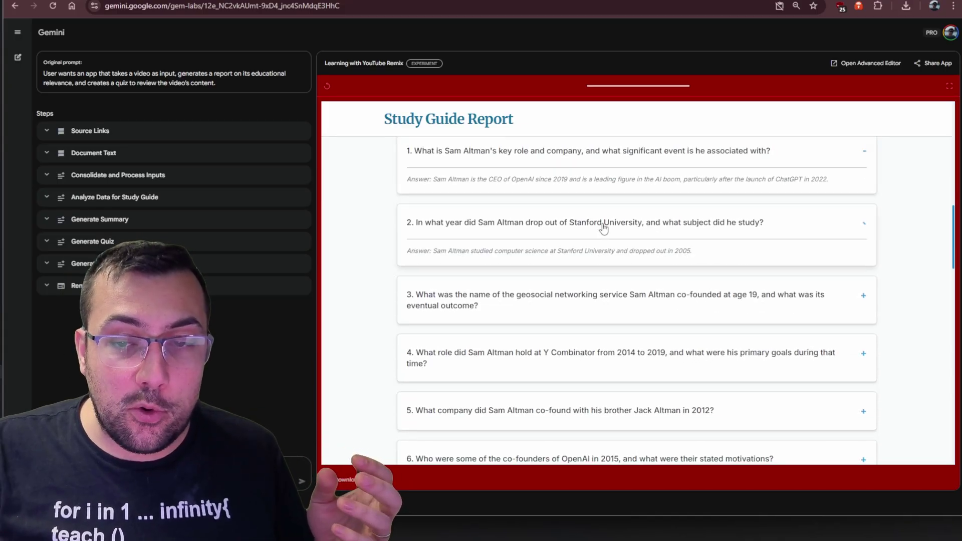
Flip the first two flashcards to show their answers.
scroll(605, 226, down, 14)
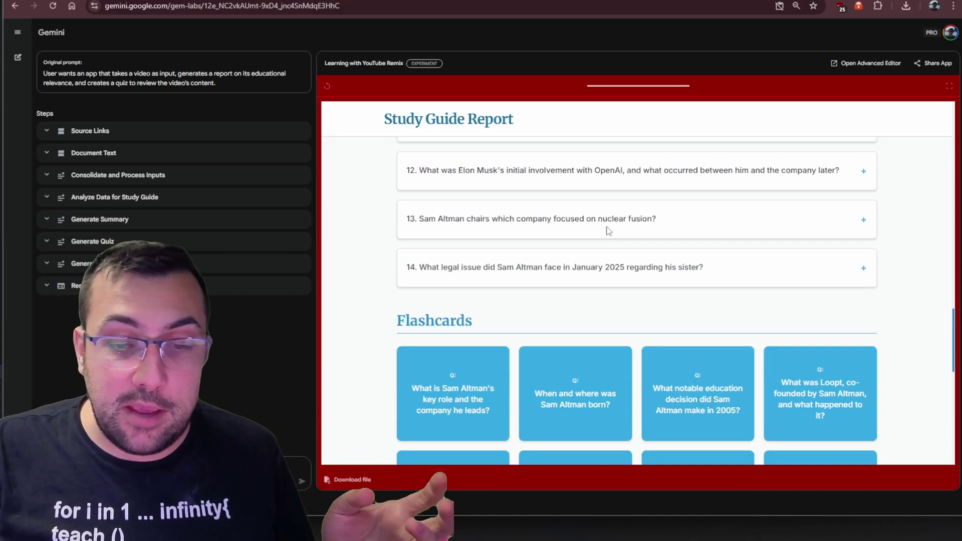
scroll(609, 231, down, 1)
click(449, 226)
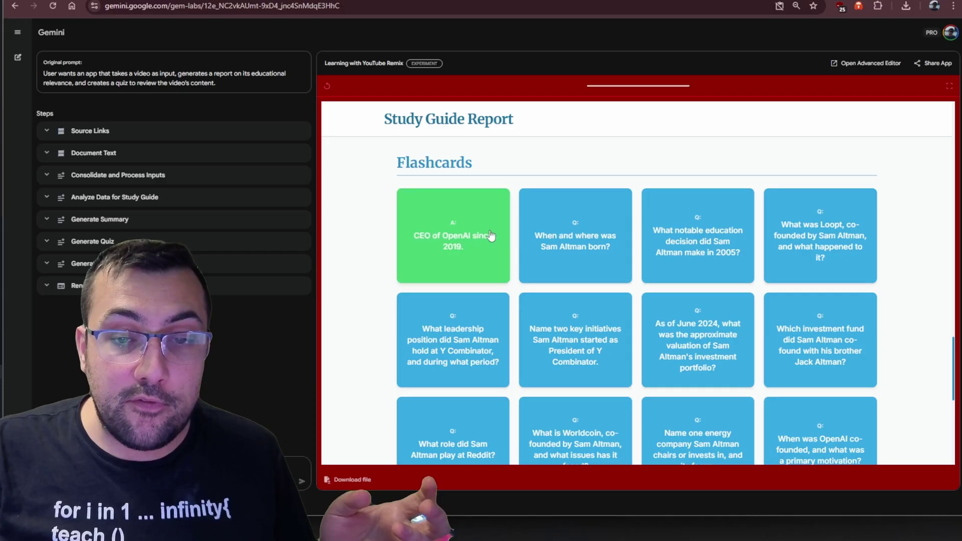
click(574, 244)
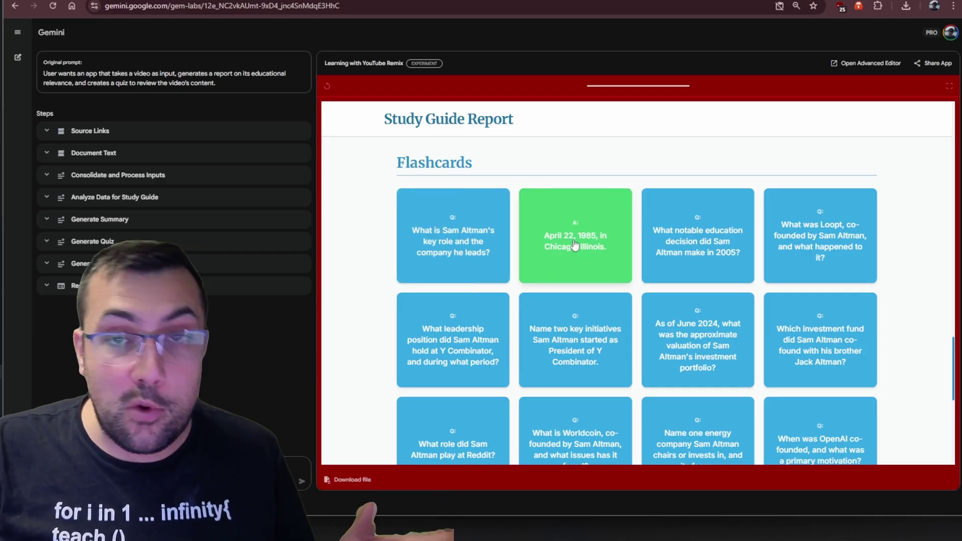
Open Share App for the Learning with YouTube Remix, whose publishing is still Private.
click(936, 64)
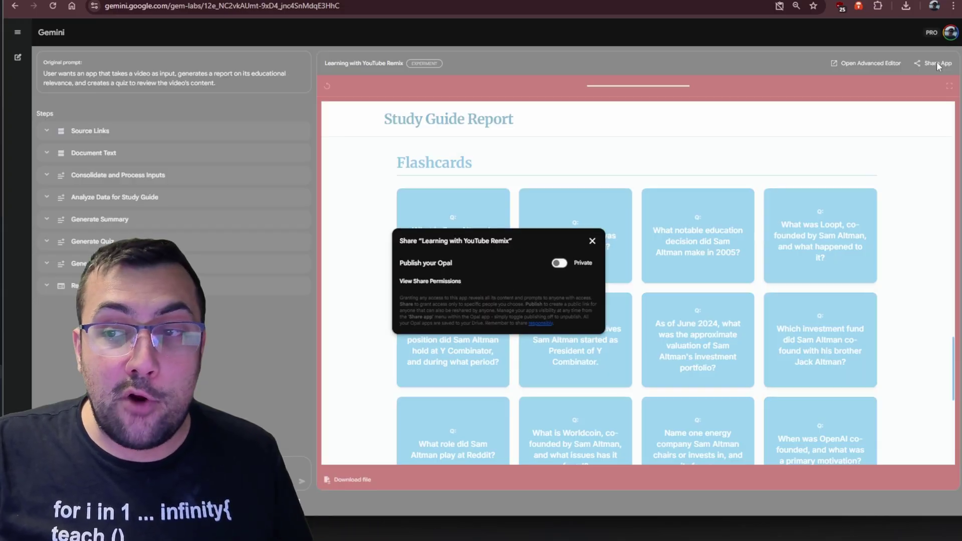